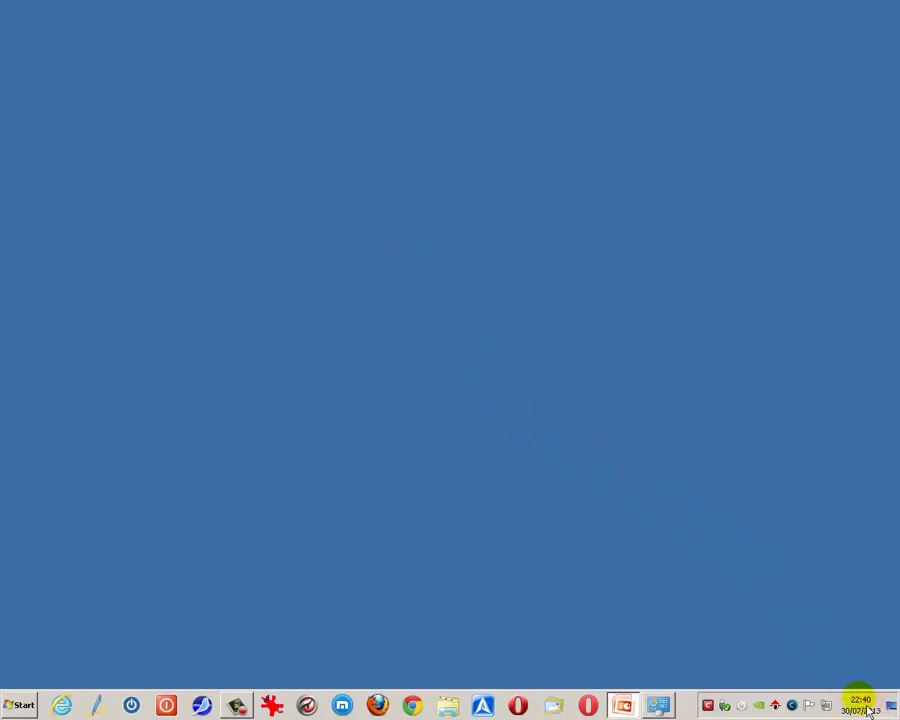
Step: Open the taskbar clock's calendar and browse its months between May and September 2013
mouse_move(871, 711)
left_click(869, 711)
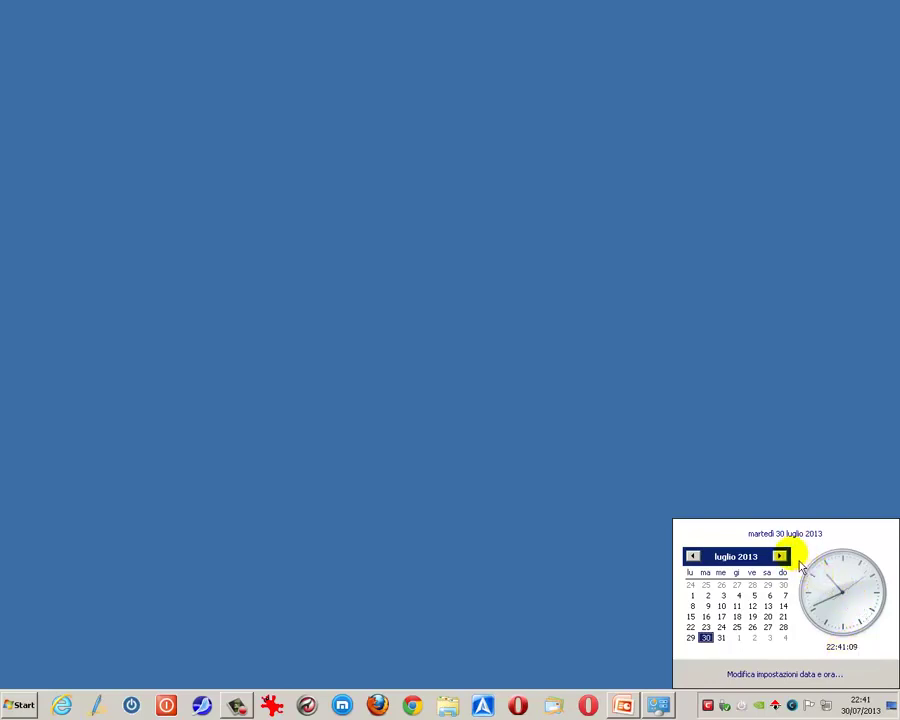
left_click(693, 556)
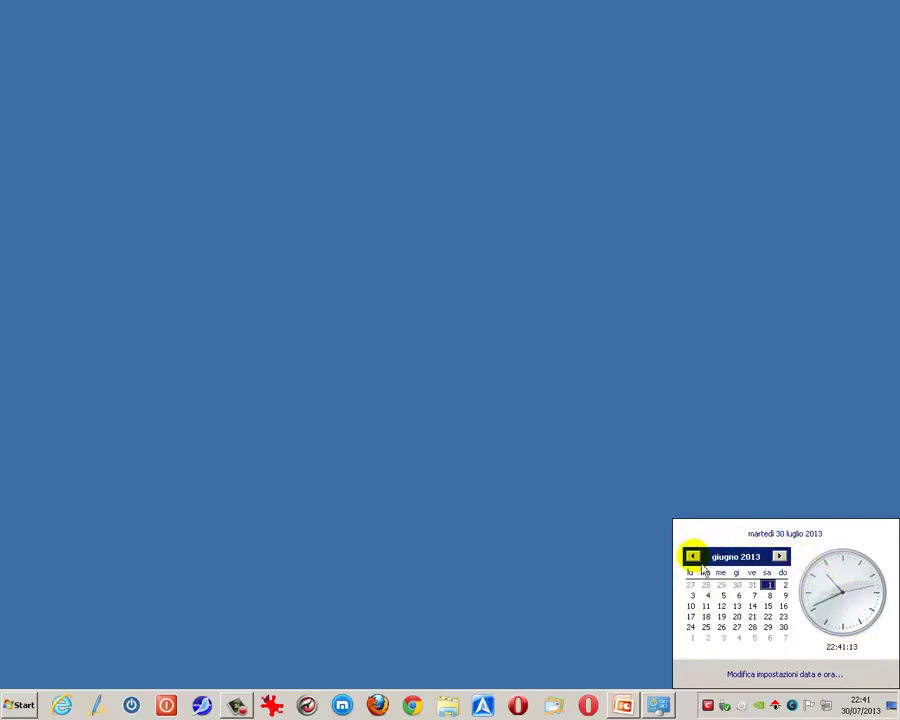
left_click(693, 556)
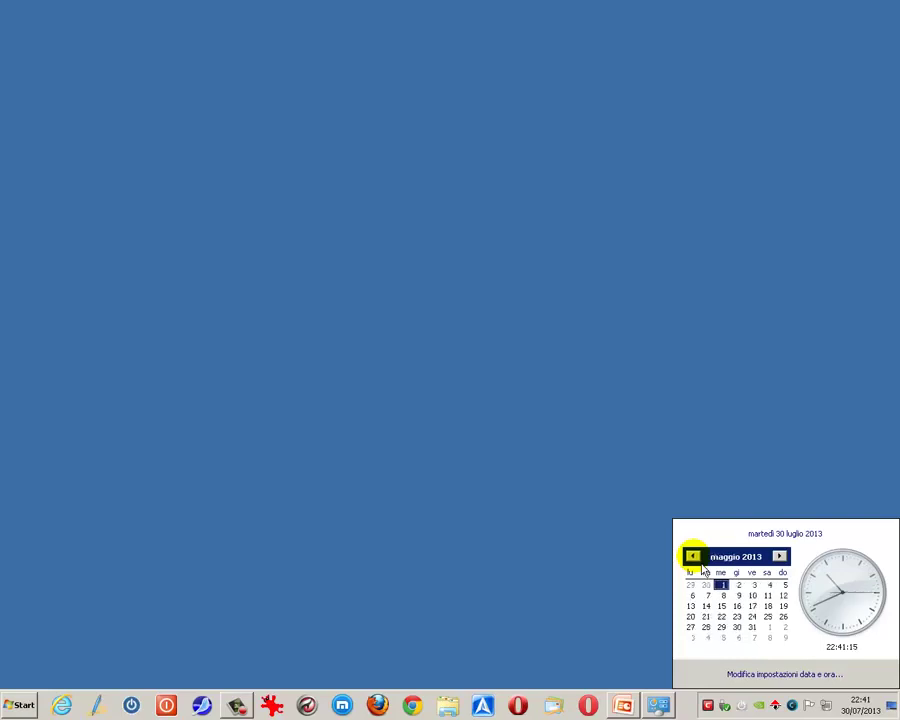
left_click(788, 562)
left_click(788, 562)
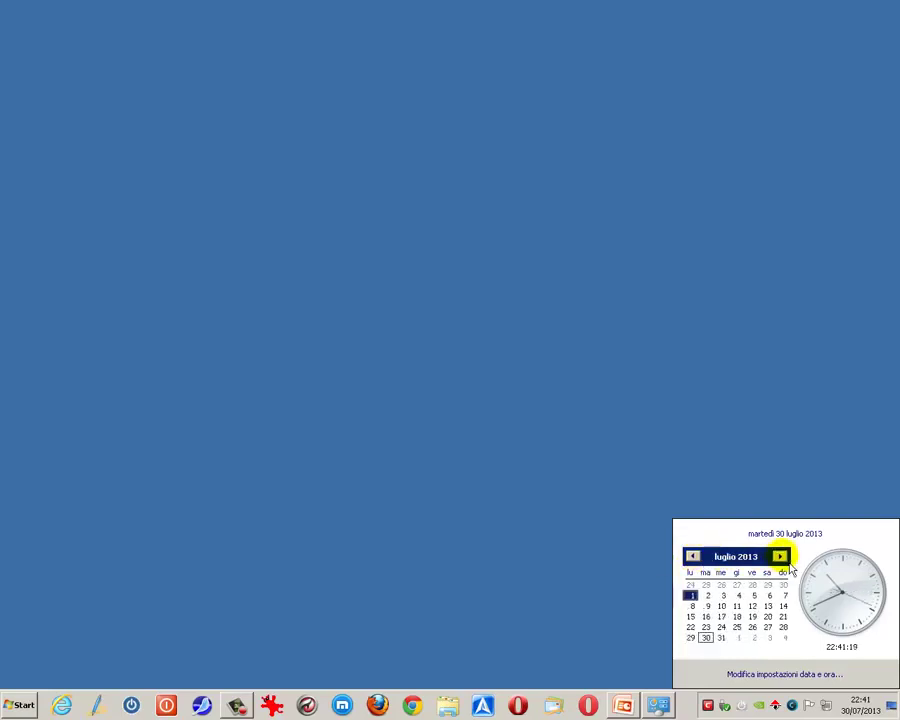
left_click(788, 562)
left_click(788, 562)
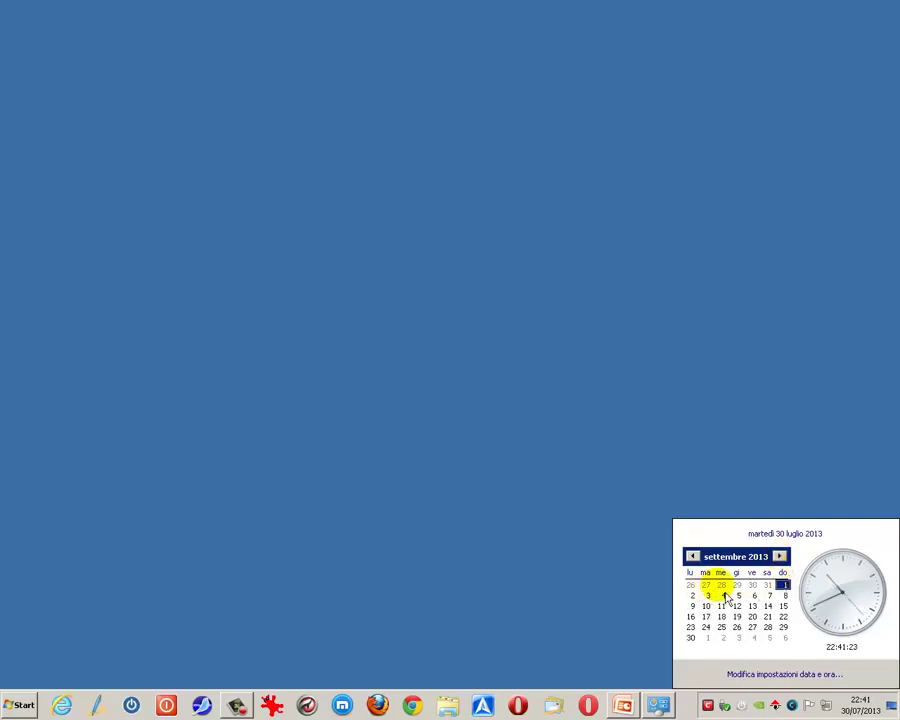
scroll(725, 572, "up", 2)
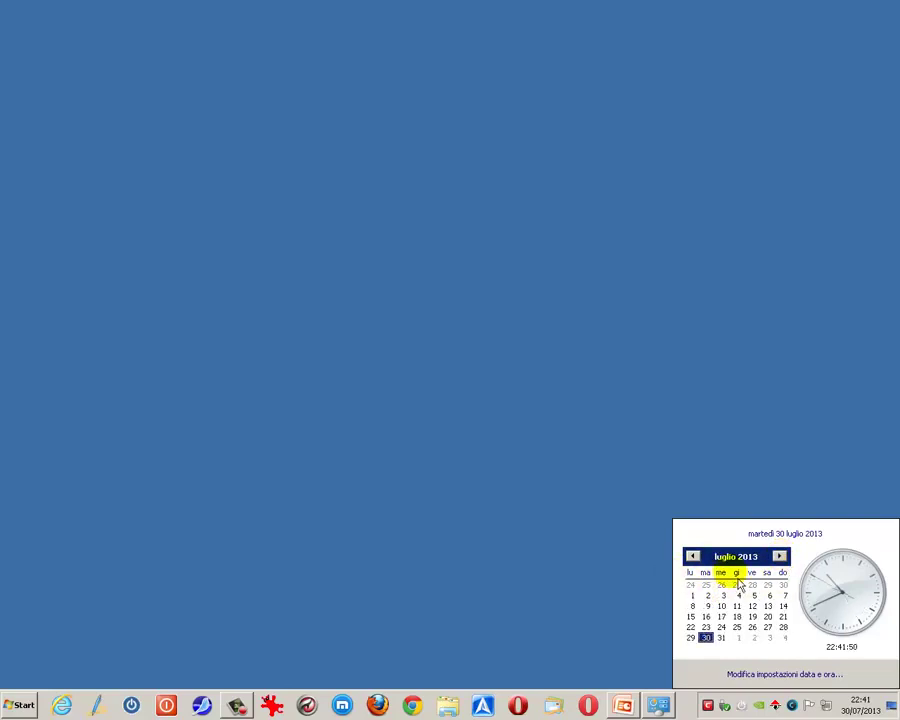
Step: Switch the calendar to its year view, browse neighbouring years, and pick 2013 from the 2010-2019 decade overview
left_click(729, 566)
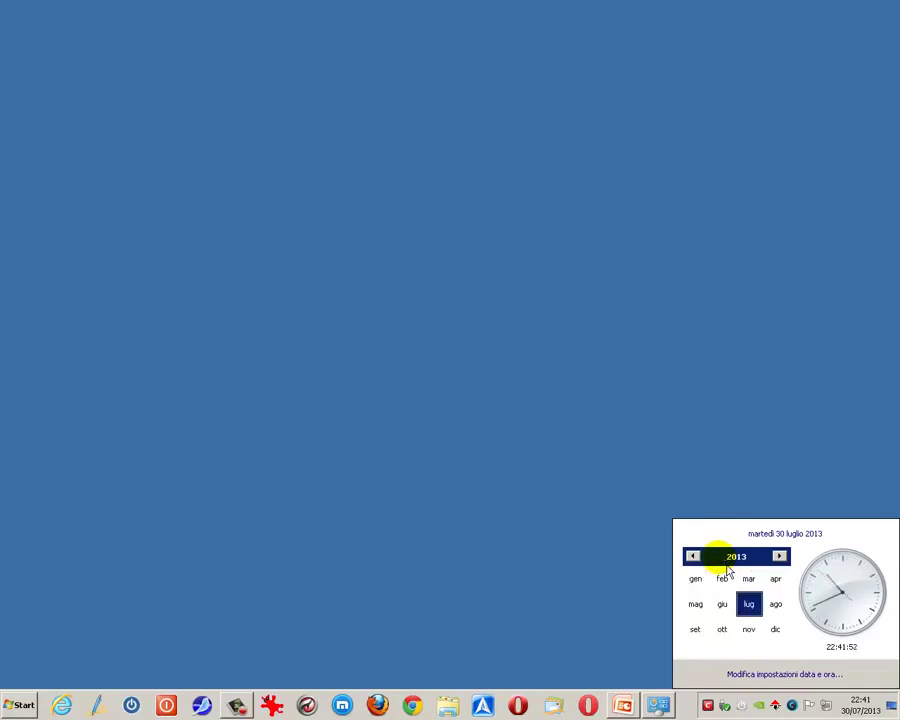
left_click(781, 557)
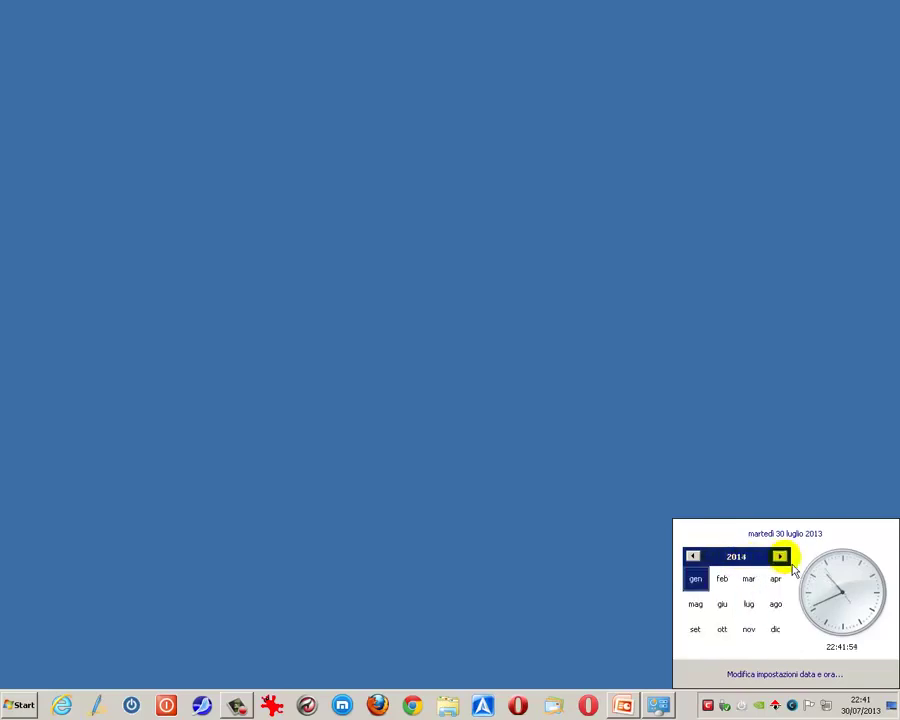
left_click(781, 557)
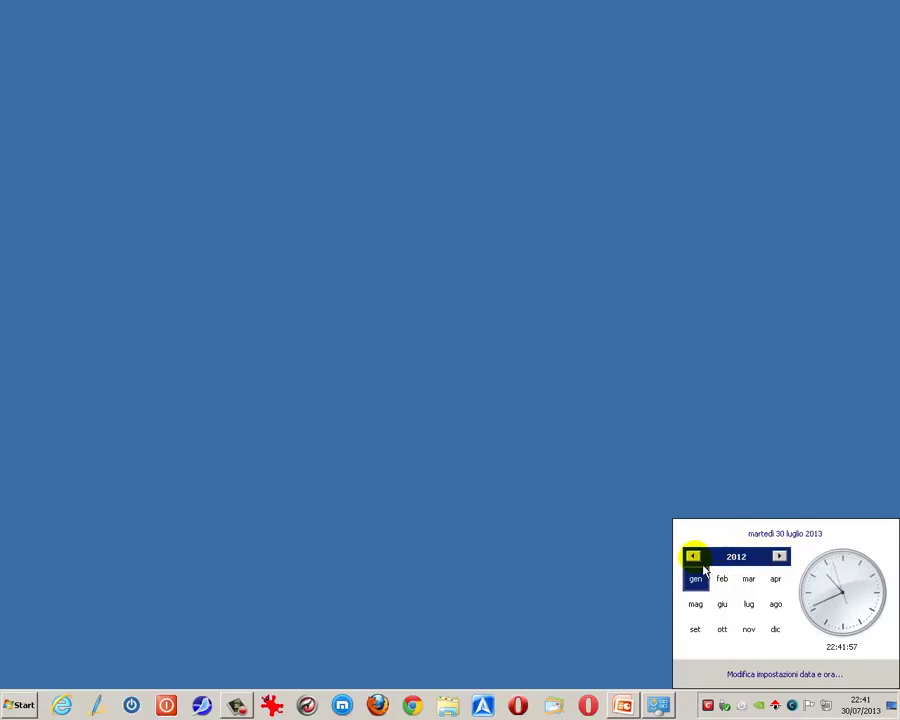
left_click(760, 558)
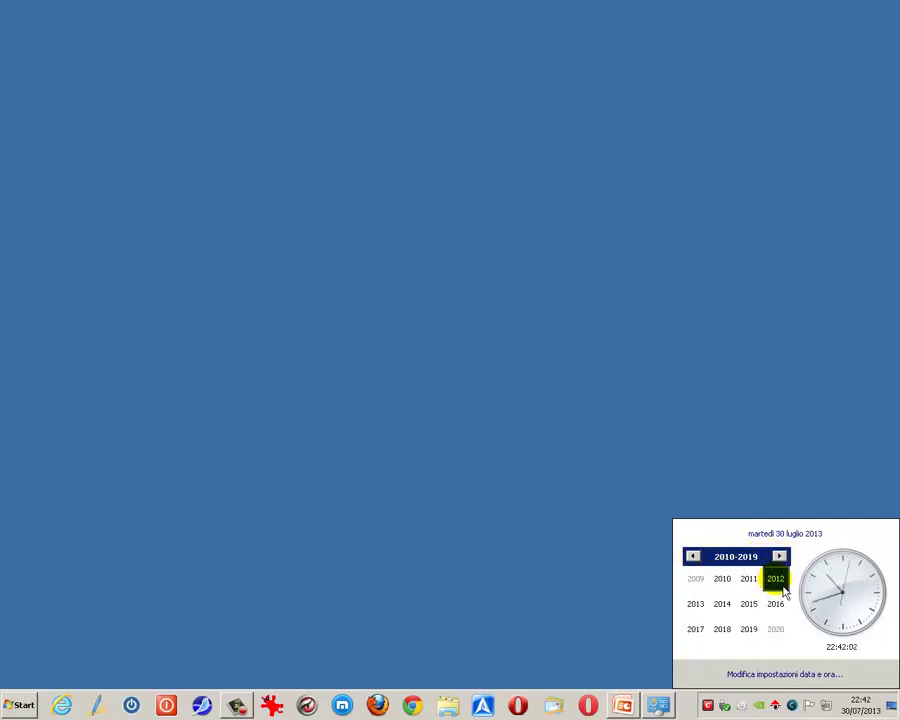
left_click(697, 604)
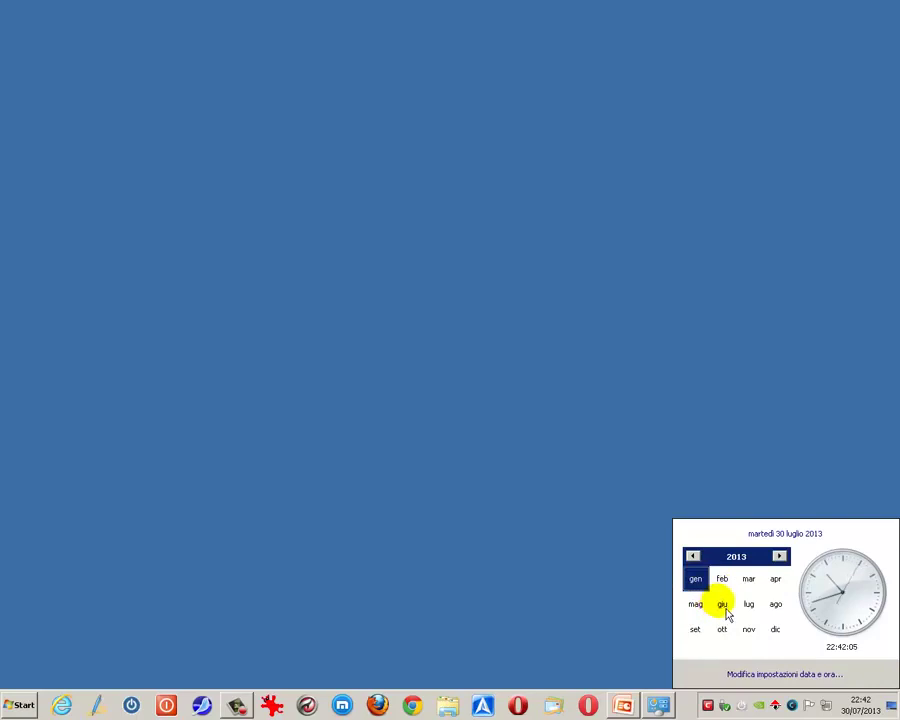
Step: Go to March 2015 through the calendar's decade and year overviews and select day 19
left_click(748, 558)
left_click(750, 605)
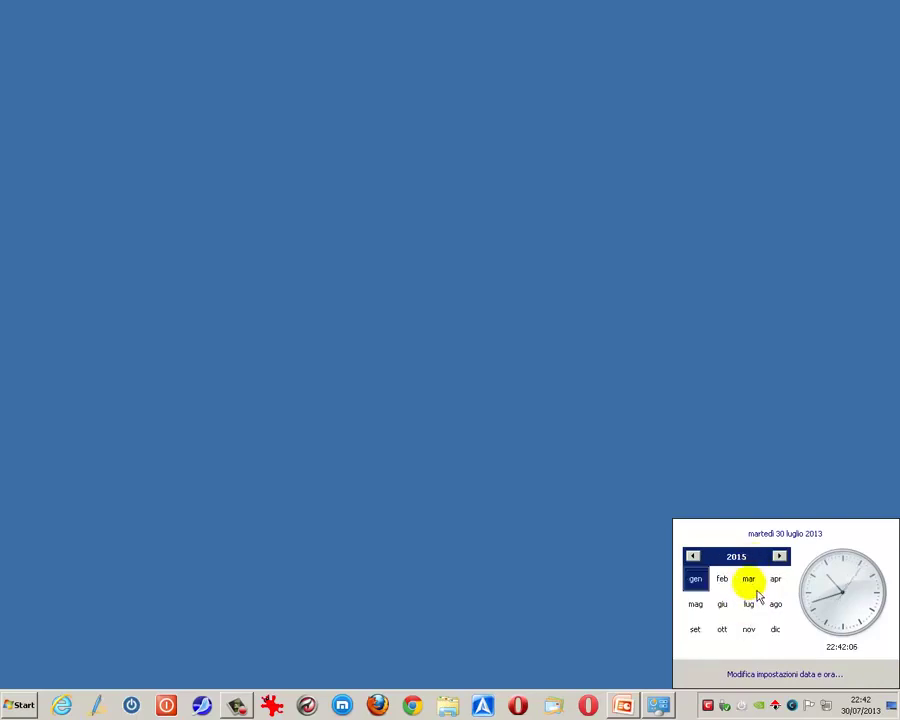
left_click(749, 580)
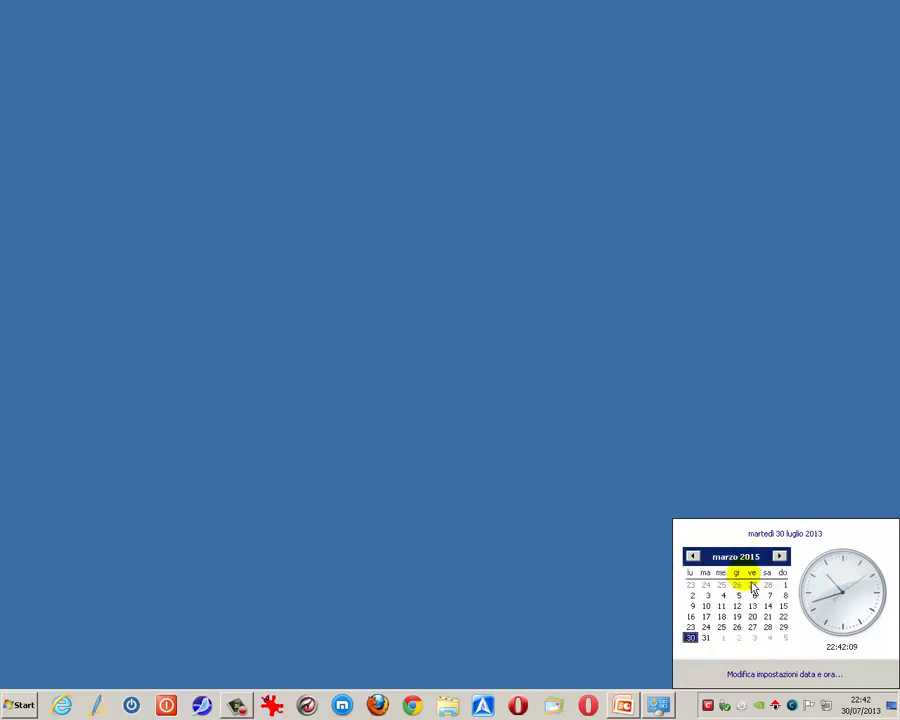
left_click(737, 616)
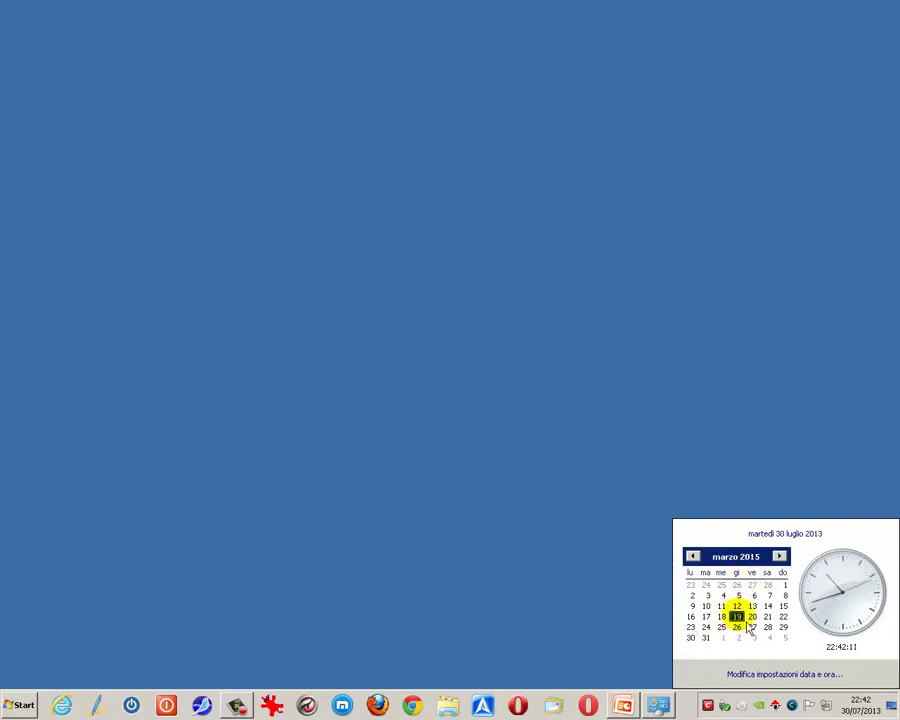
Step: Zoom the calendar out to the decade overview and advance to 2050-2059
left_click(750, 562)
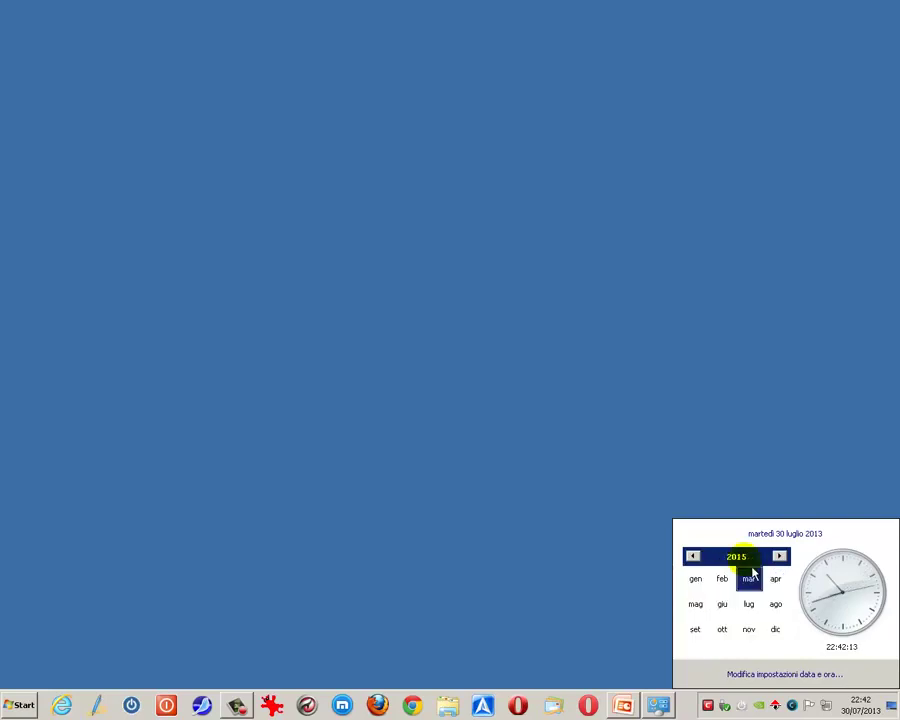
left_click(750, 562)
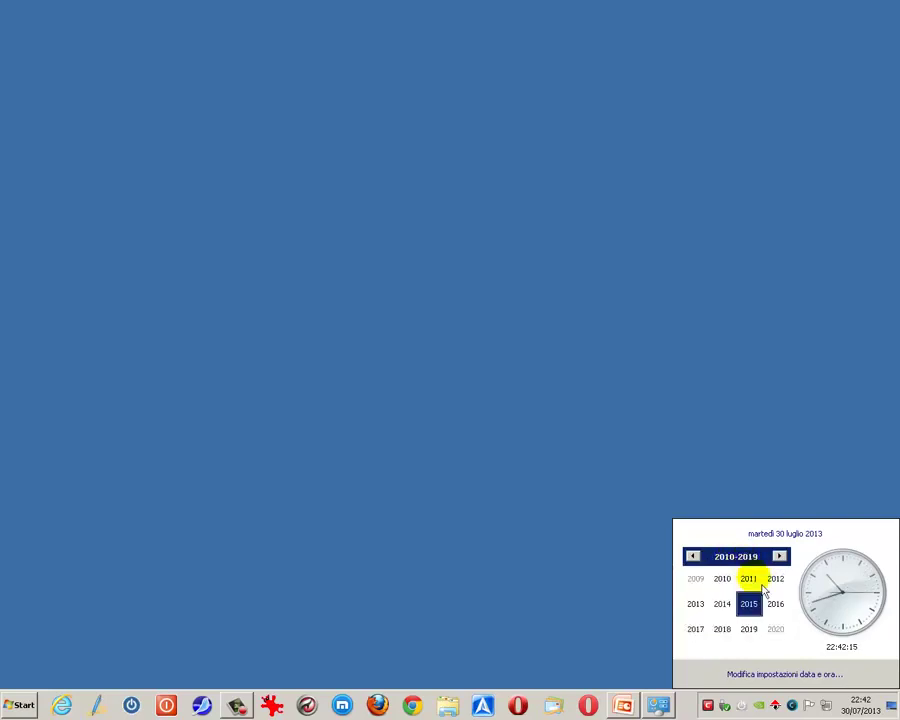
left_click(781, 559)
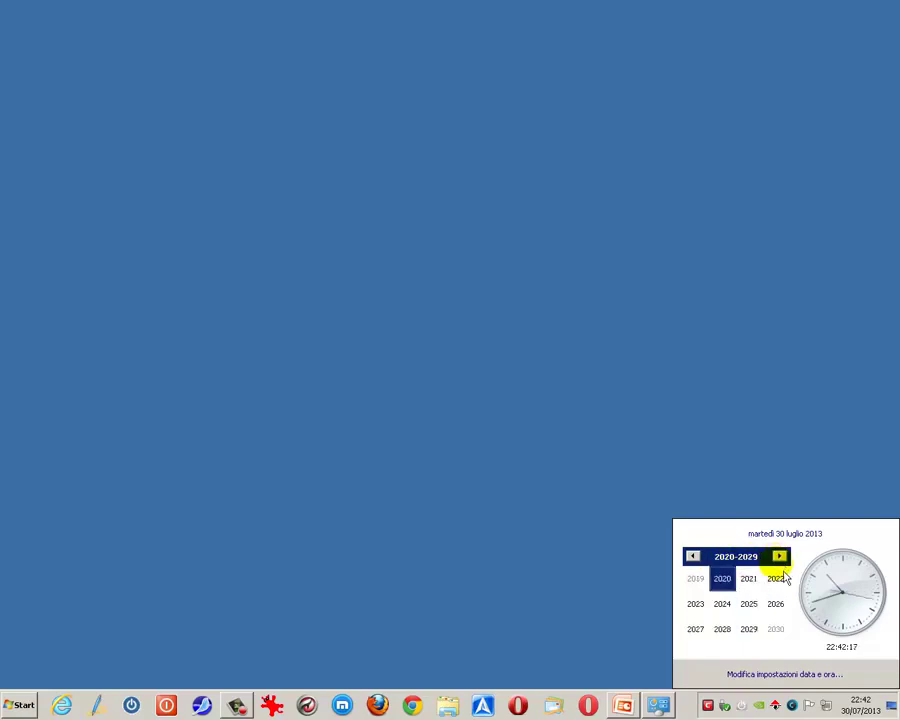
left_click(780, 557)
left_click(780, 557)
left_click(780, 557)
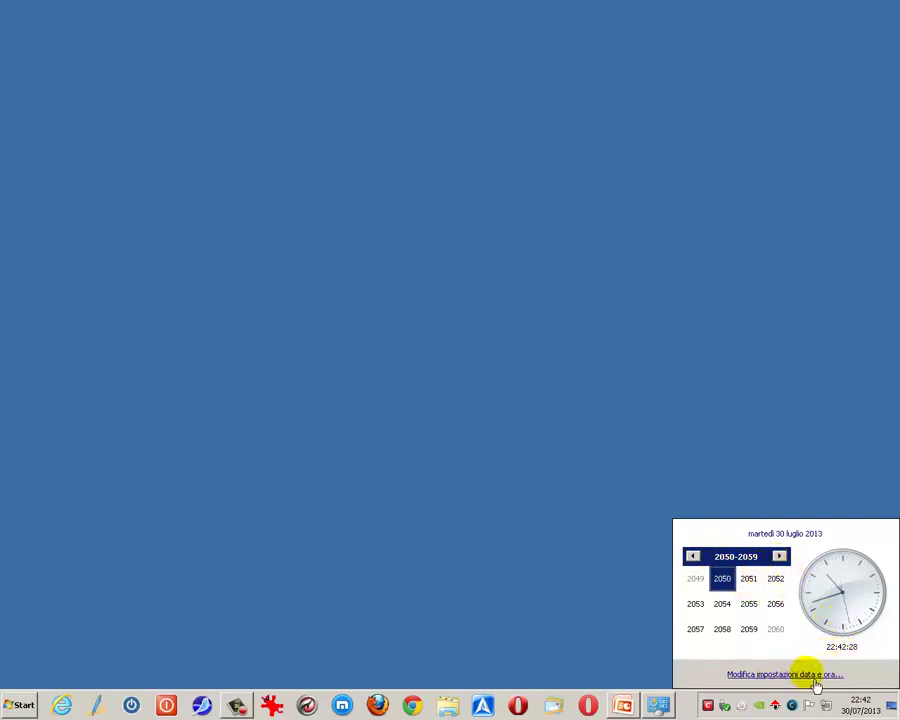
Step: Open the date and time settings from the calendar and move their window closer to the middle of the desktop
left_click(777, 684)
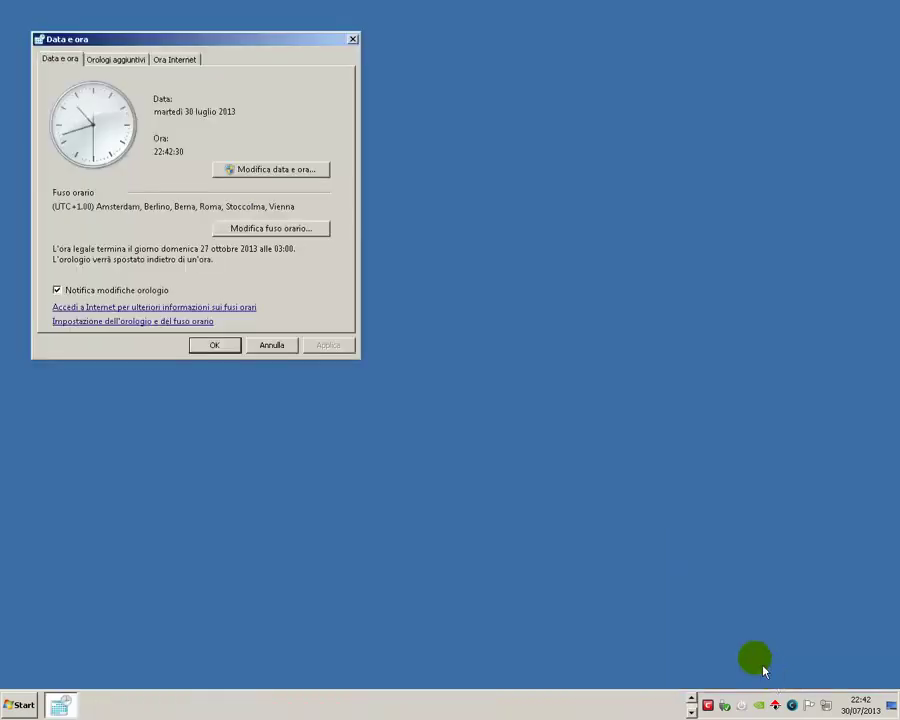
left_click_drag(287, 45, 430, 186)
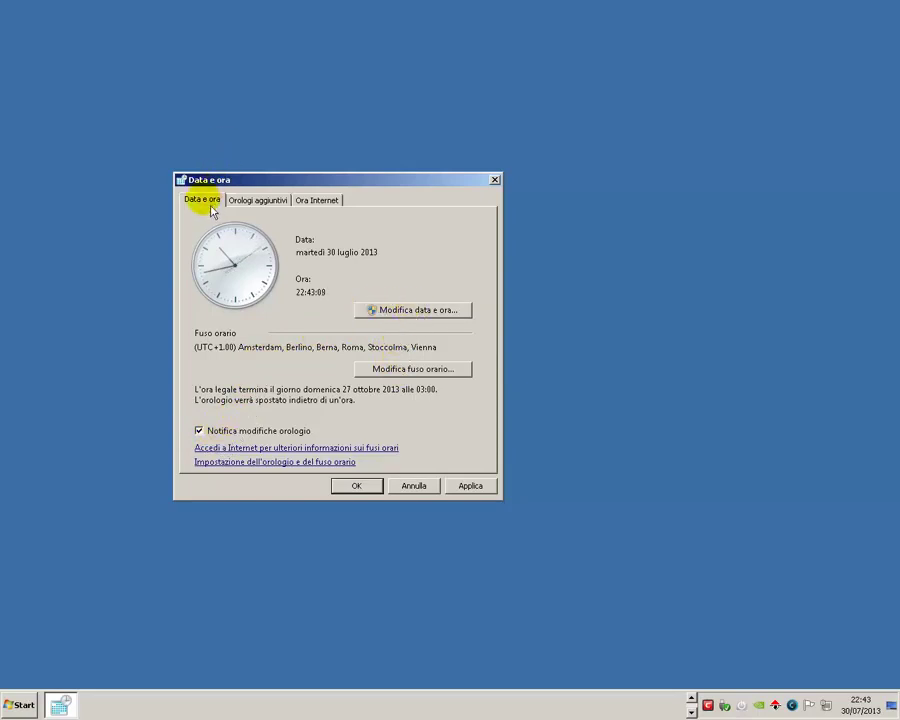
Step: Start changing the system date and time, choosing 8 June 2013 and entering 12:43:25 as the time
left_click(406, 318)
left_click(199, 304)
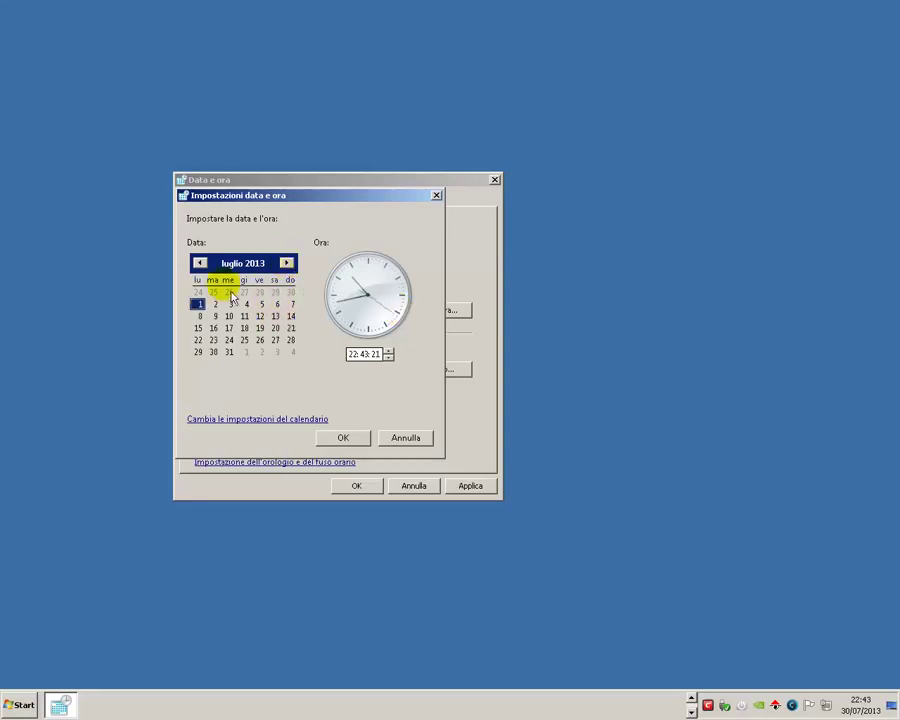
left_click(199, 262)
left_click(230, 304)
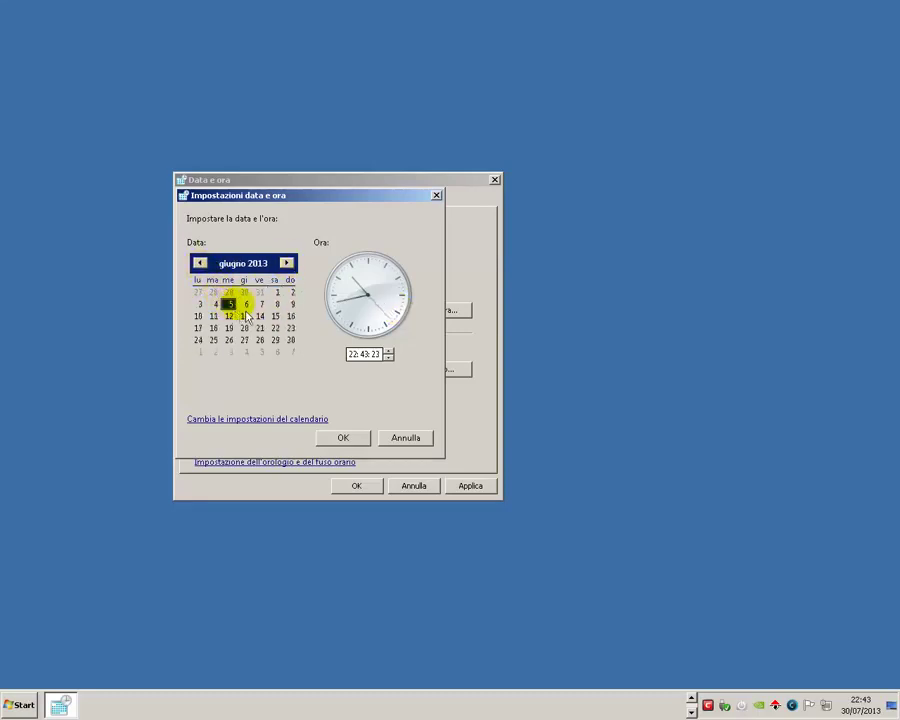
left_click(276, 304)
left_click(272, 263)
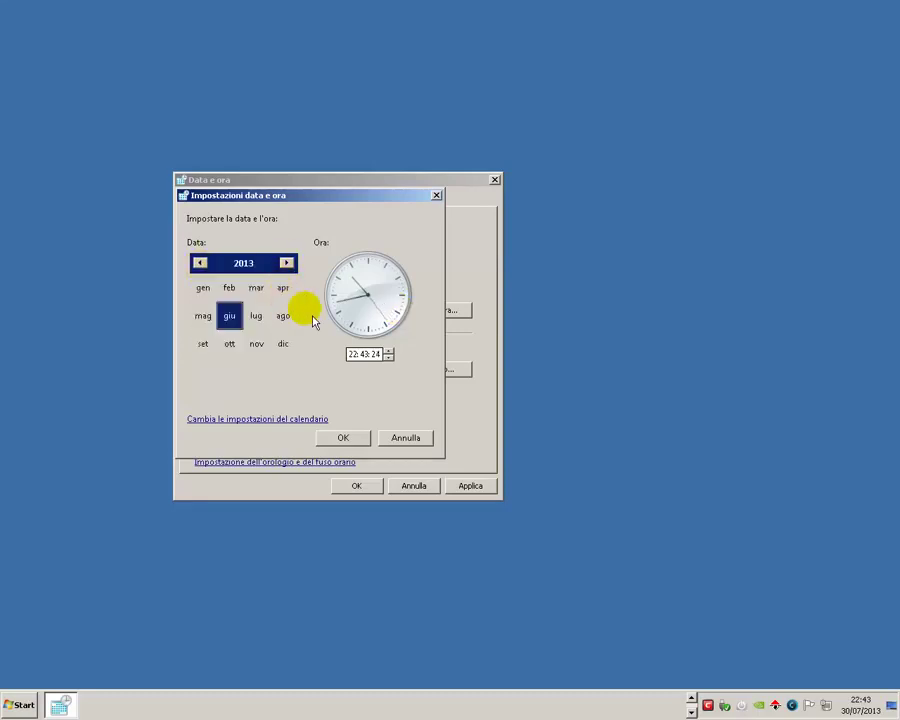
left_click(388, 356)
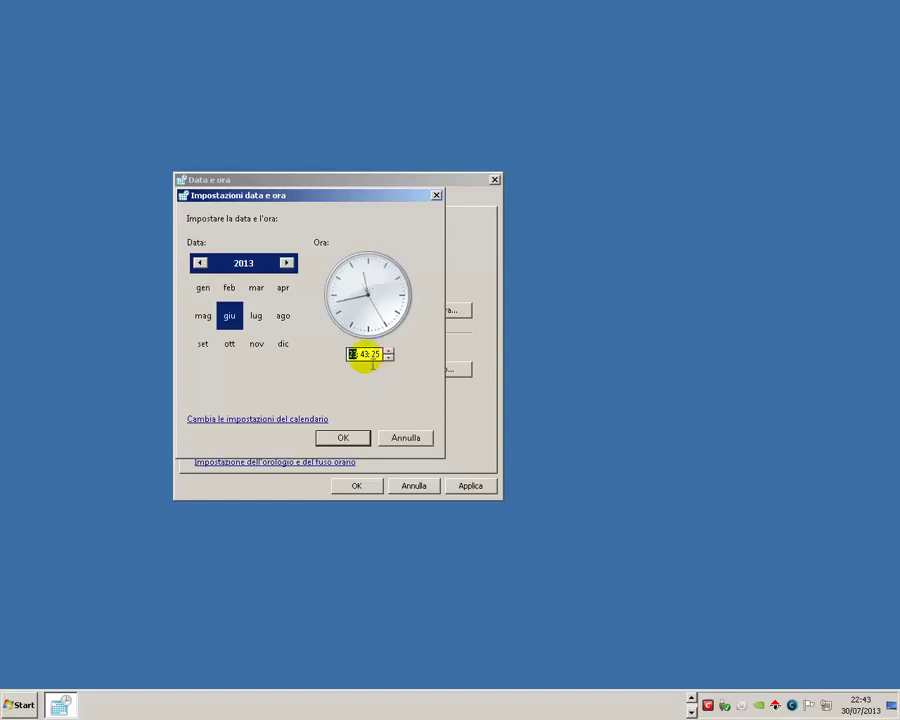
left_click(364, 356)
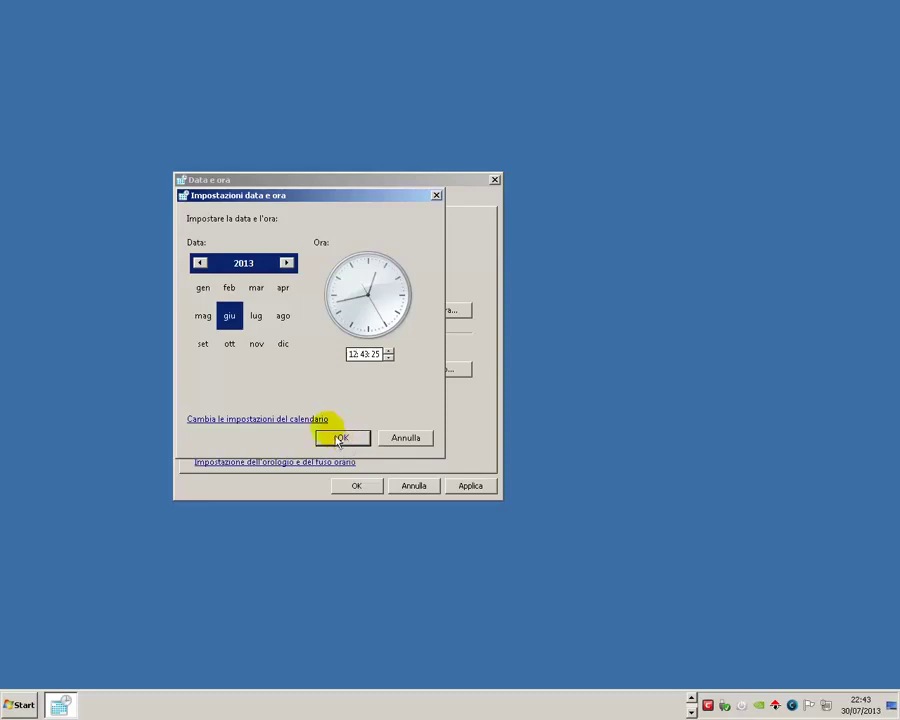
Step: Open the calendar format settings and examine the short and long date format choices
left_click(233, 424)
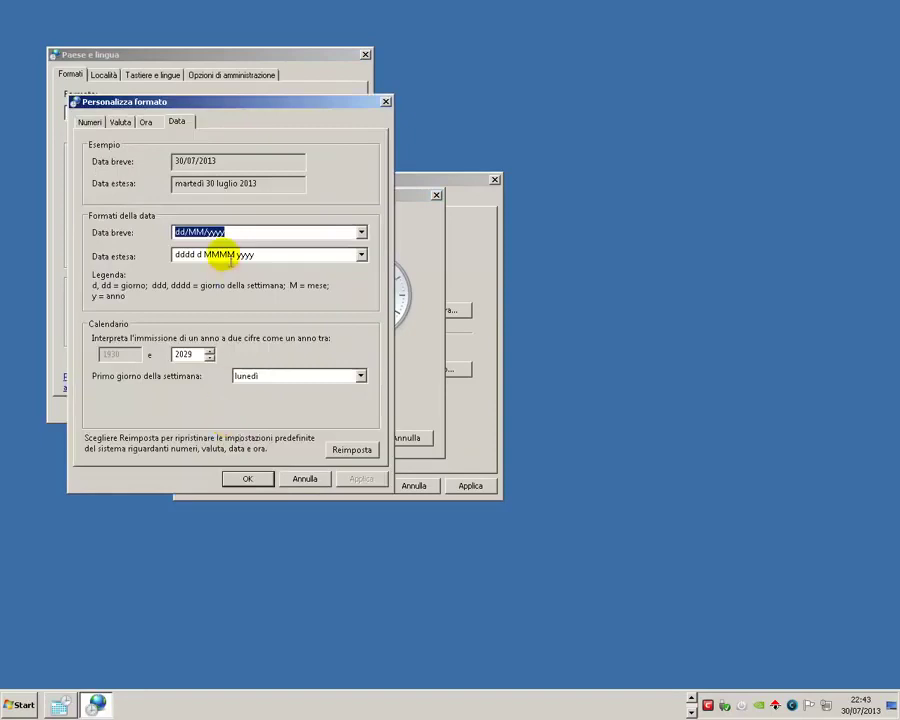
left_click(361, 233)
left_click(369, 248)
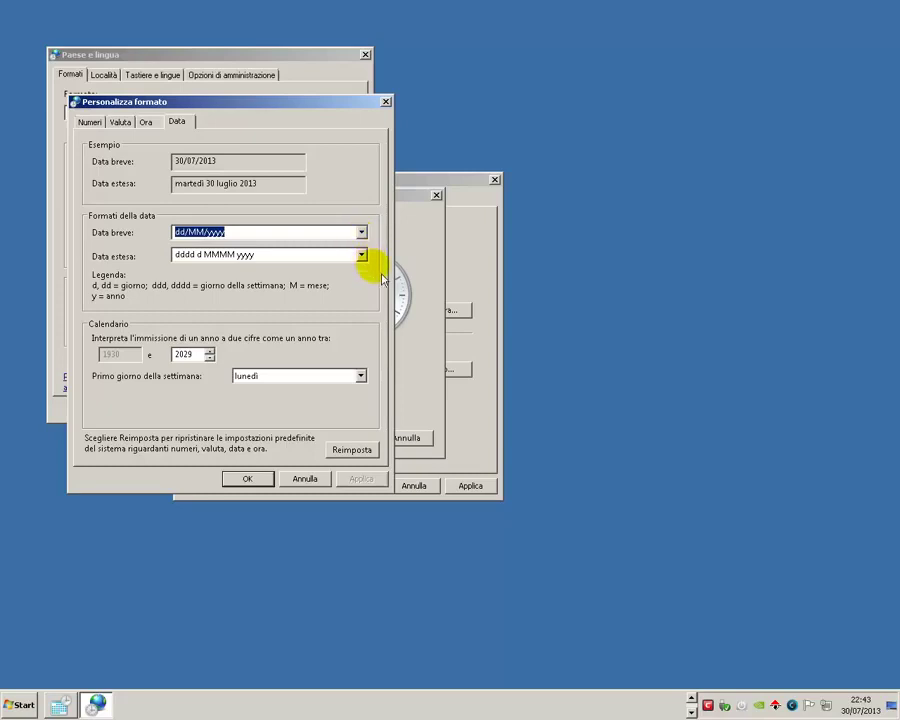
left_click(362, 256)
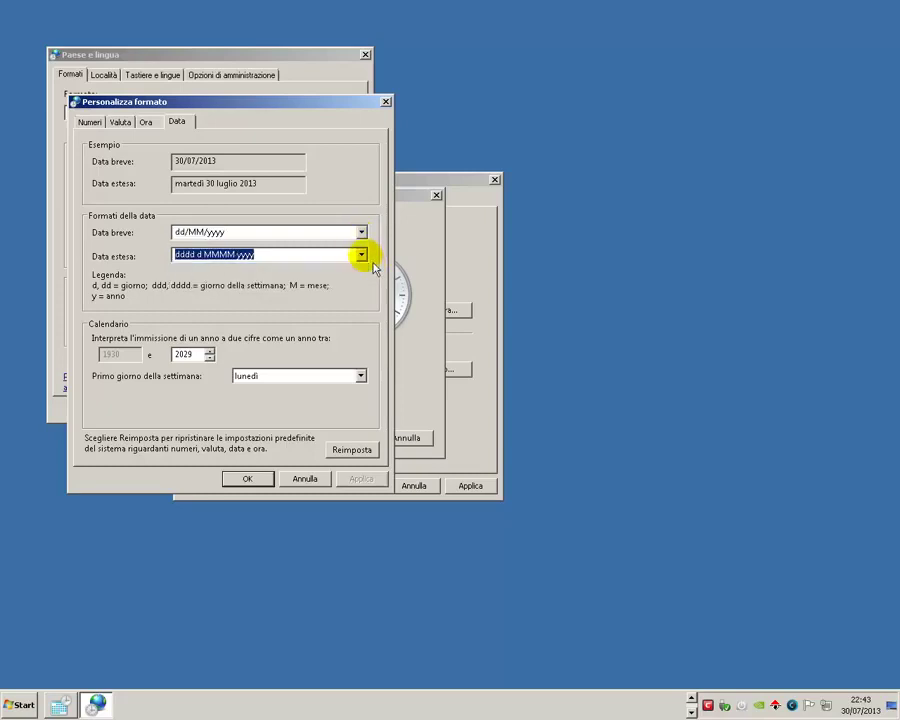
Step: Examine the available short and long time formats in the format customization
left_click(148, 123)
left_click(254, 226)
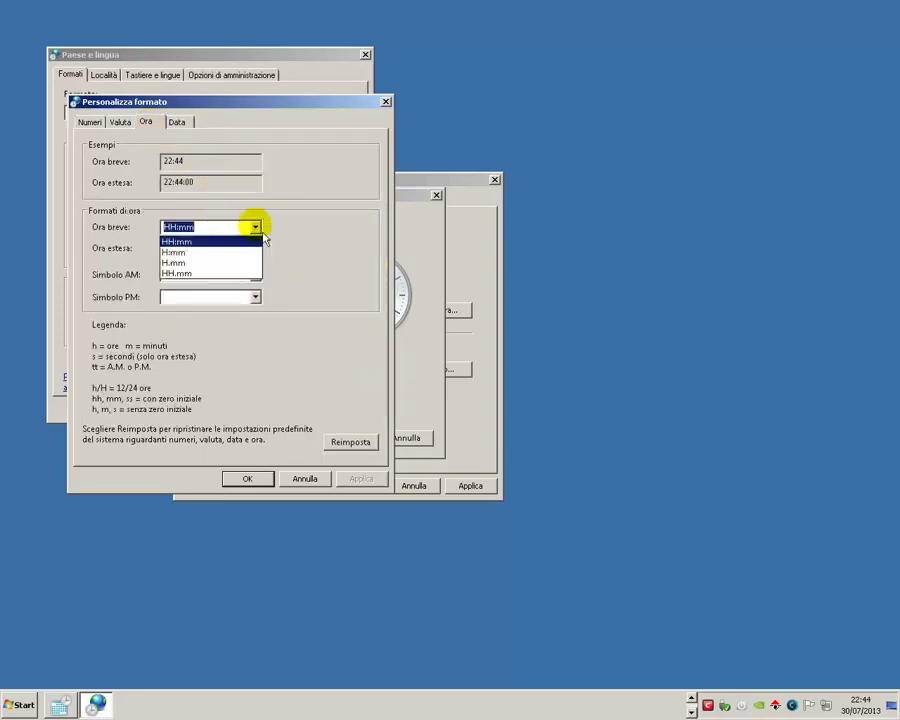
left_click(254, 226)
left_click(258, 249)
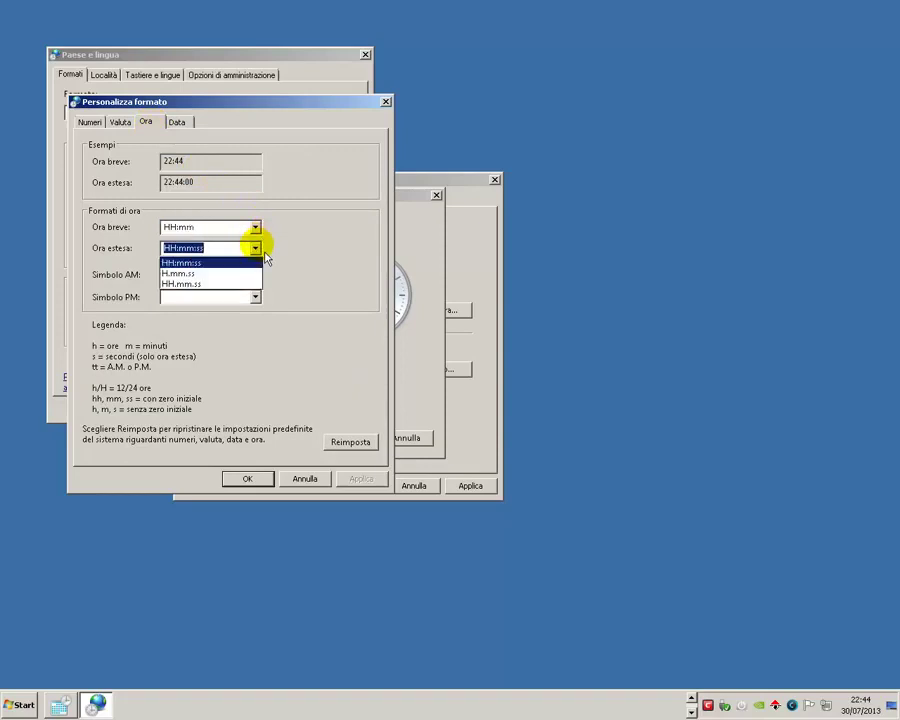
left_click(264, 254)
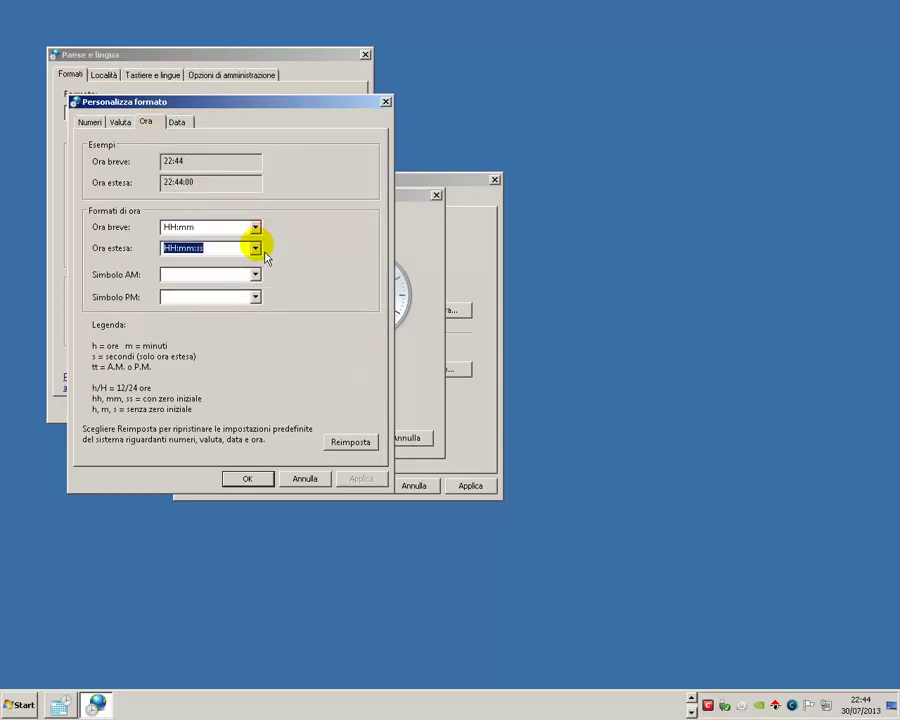
Step: Check the AM and PM symbol choices and cancel out of both the format customization and the region and language settings
left_click(262, 276)
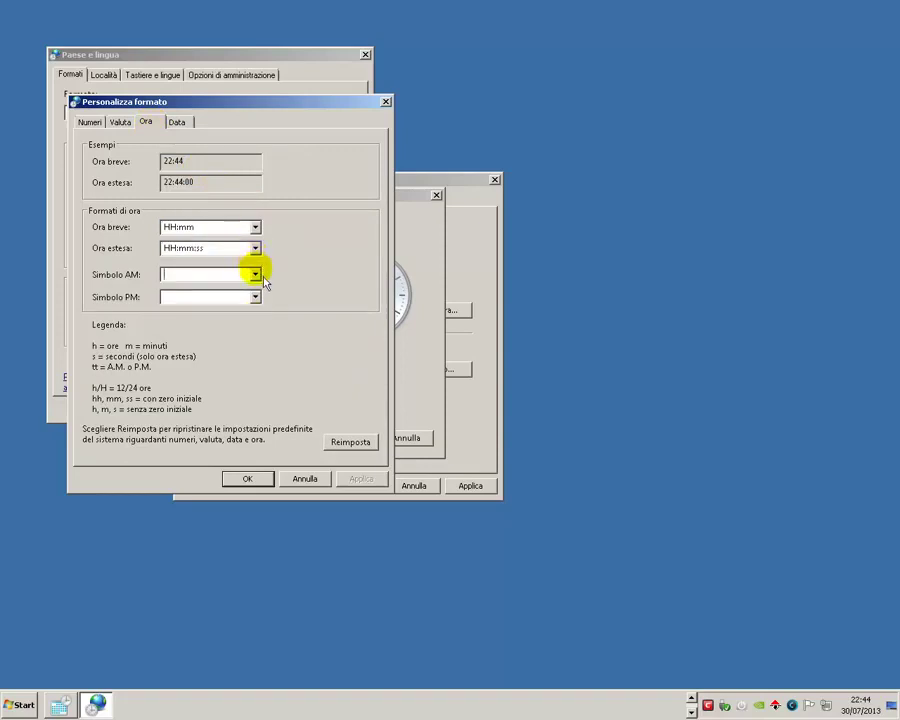
left_click(257, 275)
left_click(257, 275)
left_click(259, 298)
left_click(259, 298)
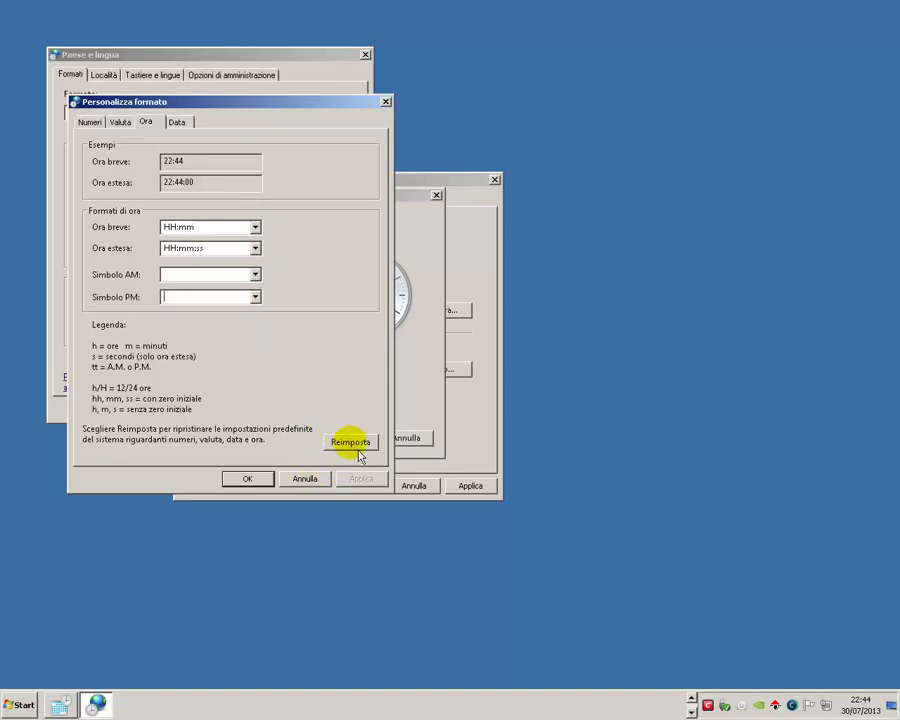
left_click(305, 478)
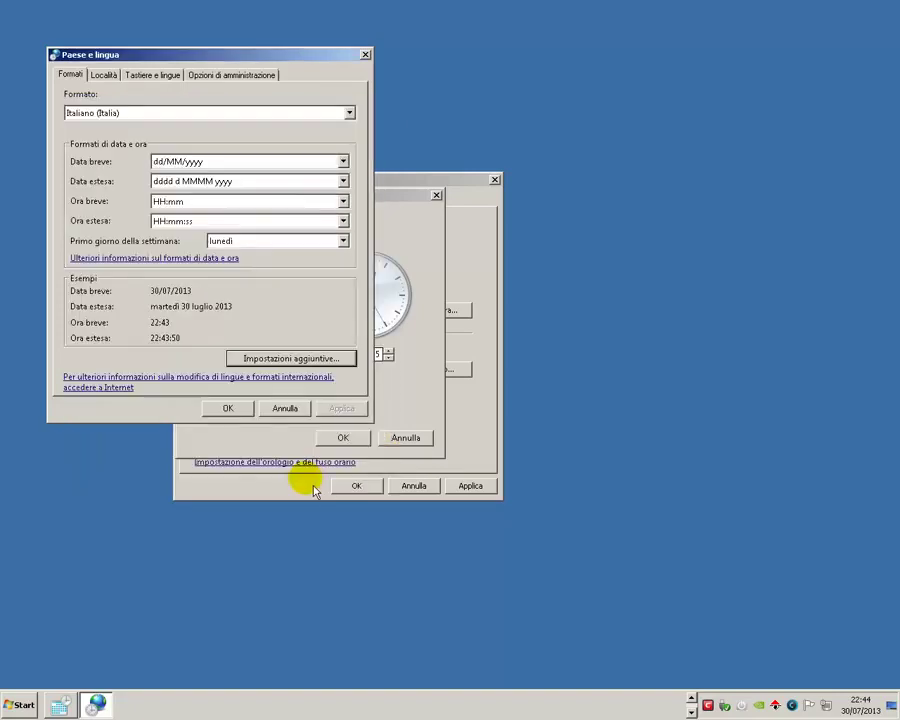
left_click(285, 407)
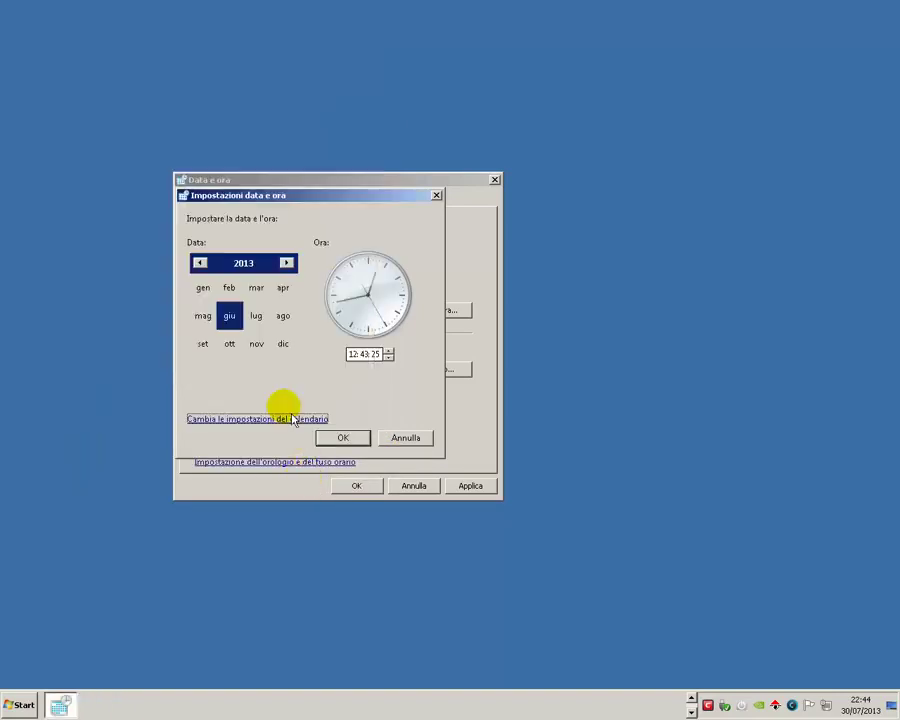
Step: Cancel the date and time change and examine the available time zones in the time zone settings
left_click(405, 439)
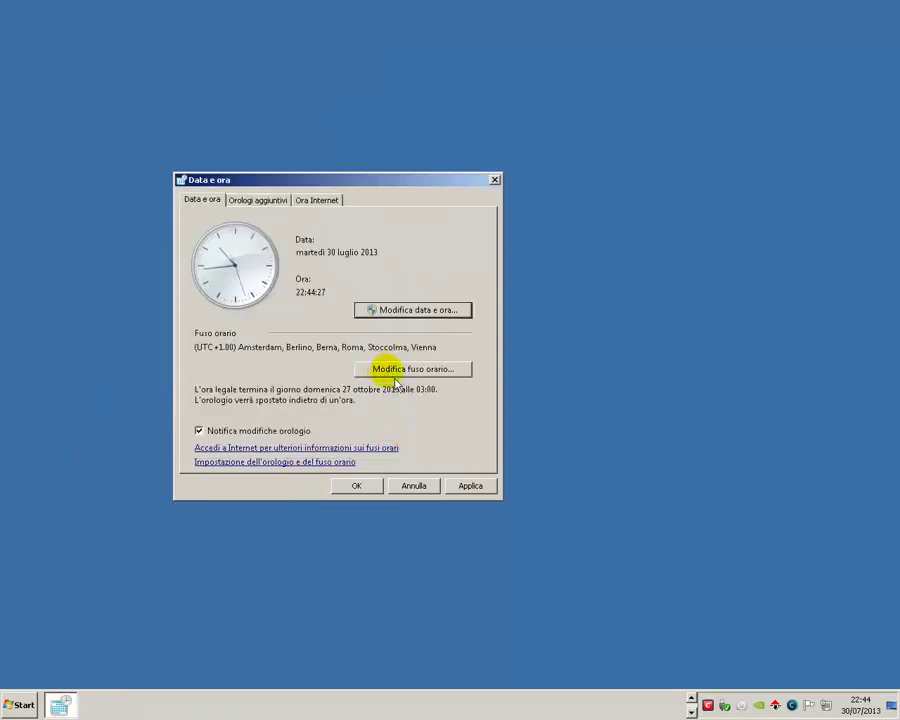
left_click(432, 374)
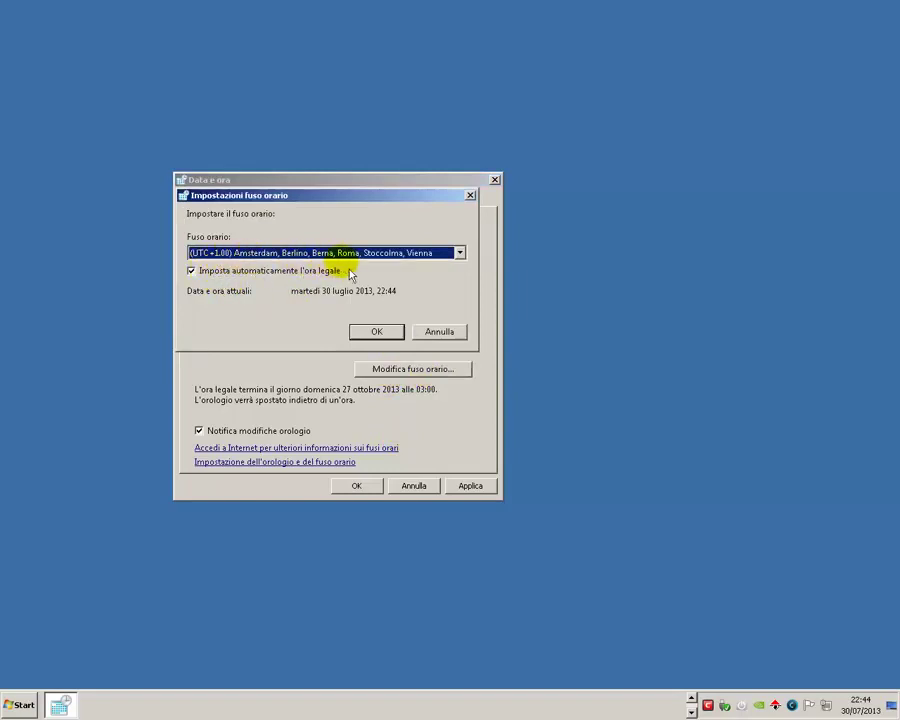
left_click(461, 256)
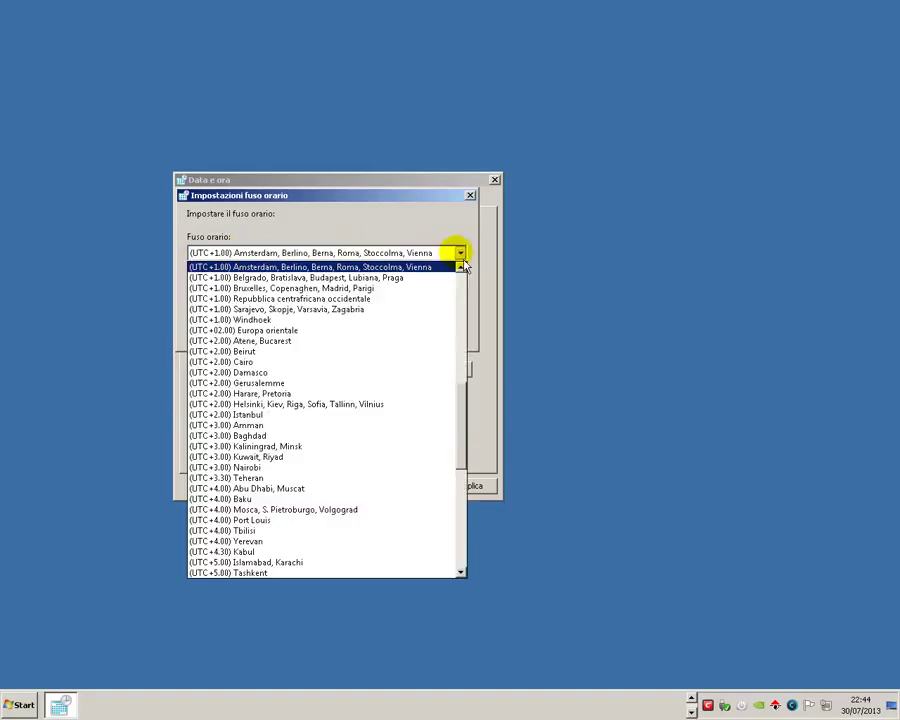
mouse_move(461, 414)
left_mouse_down()
mouse_move(461, 356)
mouse_move(472, 343)
mouse_move(460, 358)
mouse_move(460, 422)
left_mouse_up()
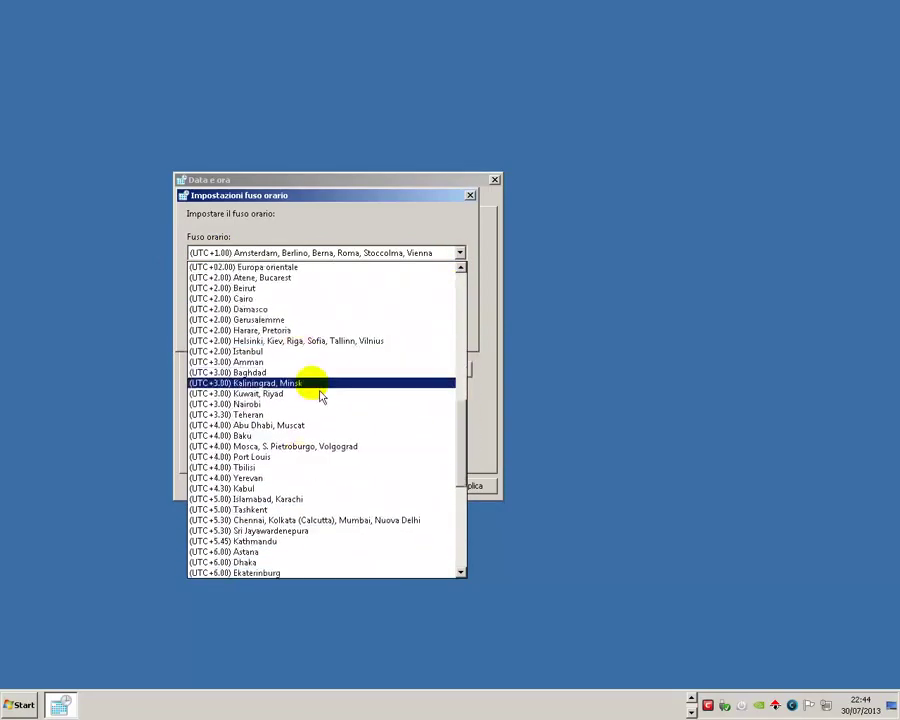
left_click(344, 210)
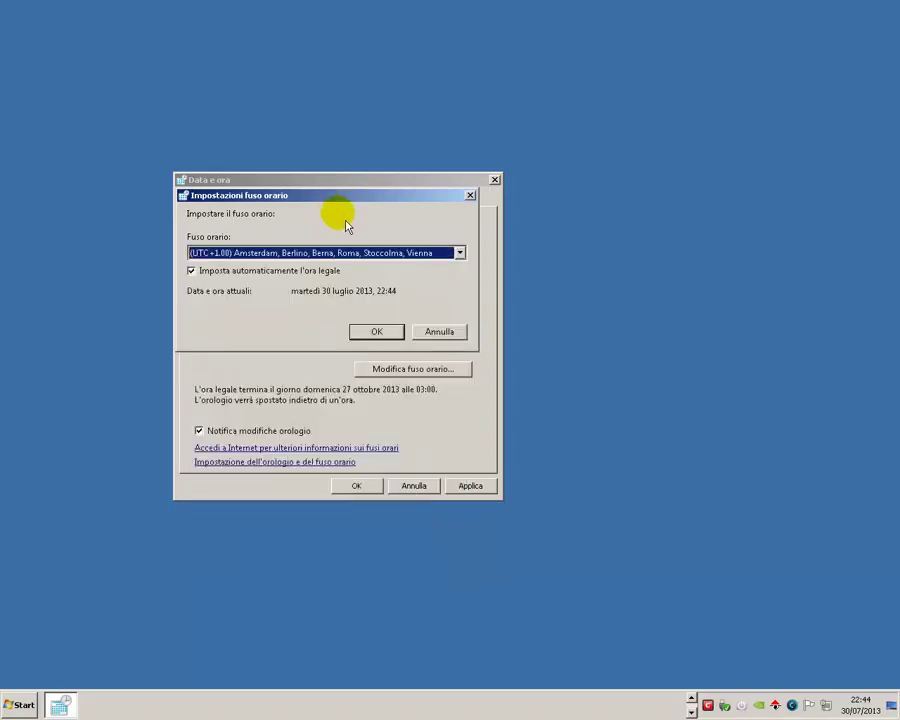
Step: Try switching automatic daylight saving time off and back on, and cancel the time zone settings
left_click(195, 277)
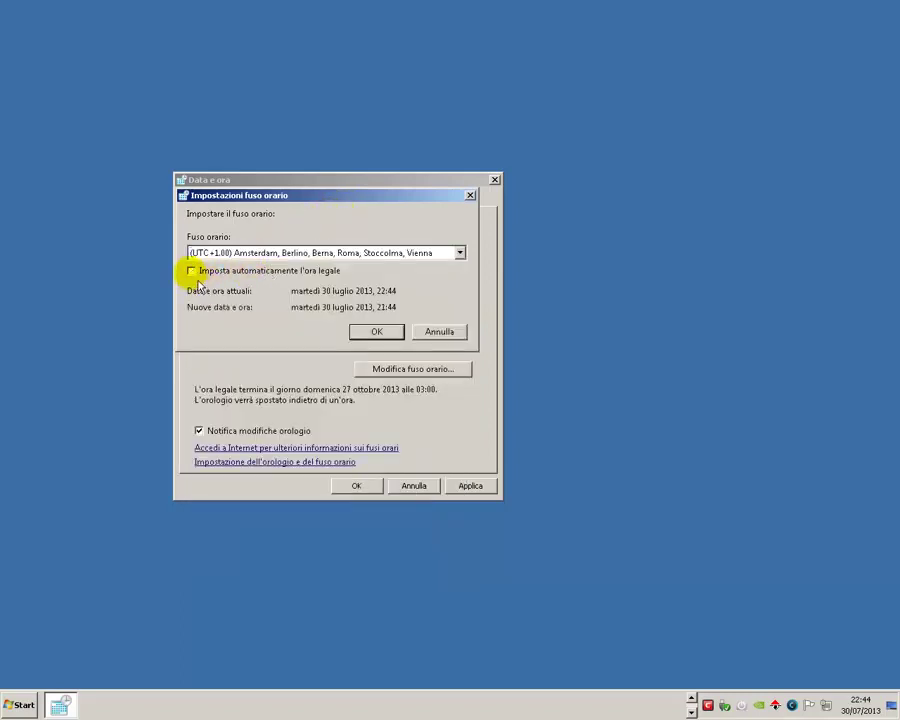
left_click(222, 274)
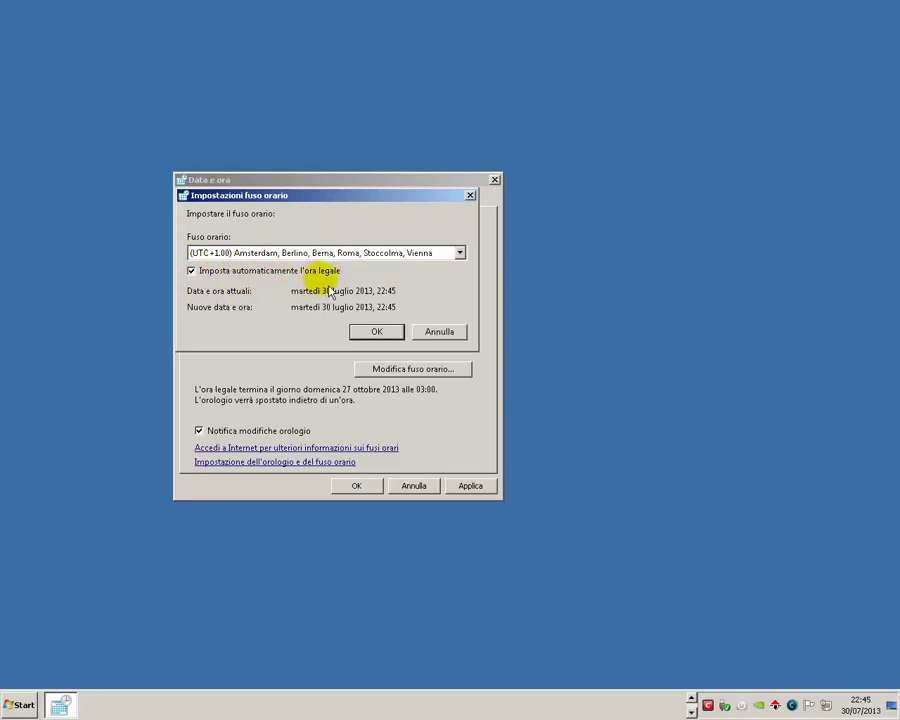
left_click(439, 339)
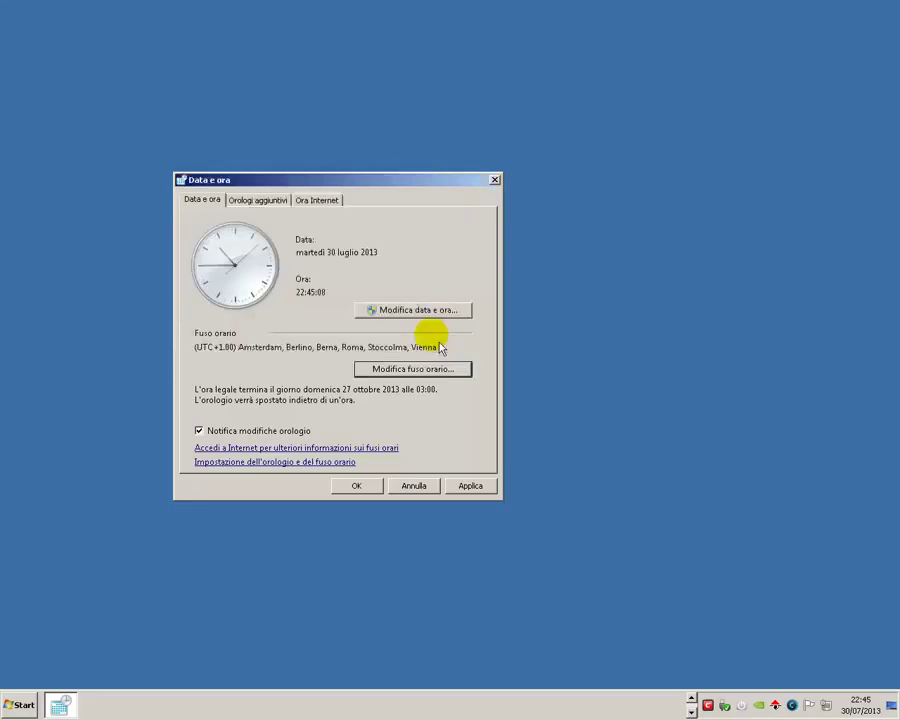
Step: Enable both additional clocks in the date and time settings
left_click(257, 206)
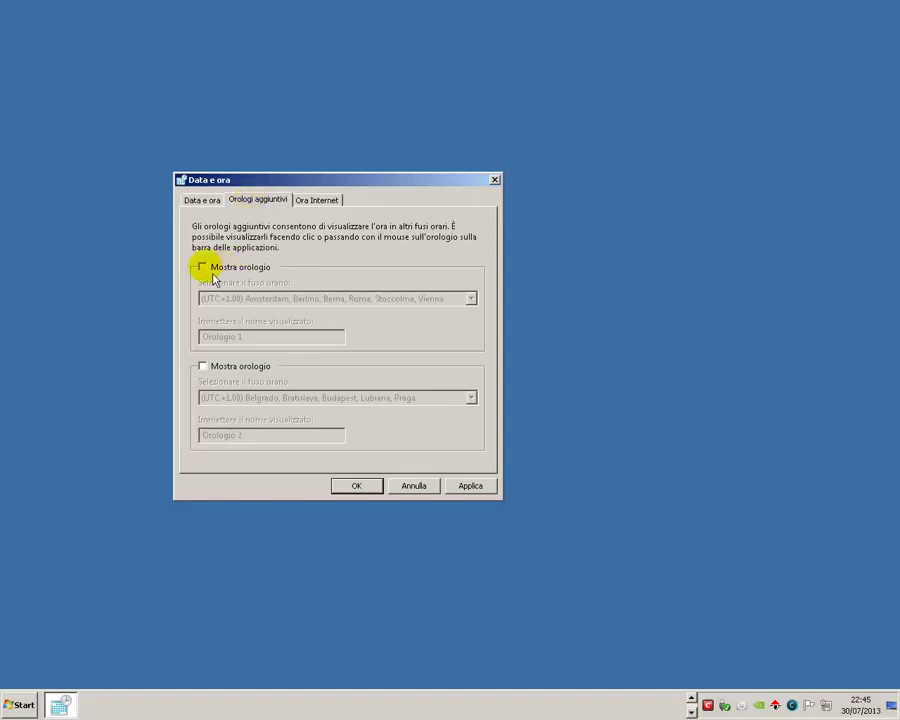
left_click(208, 270)
left_click(205, 366)
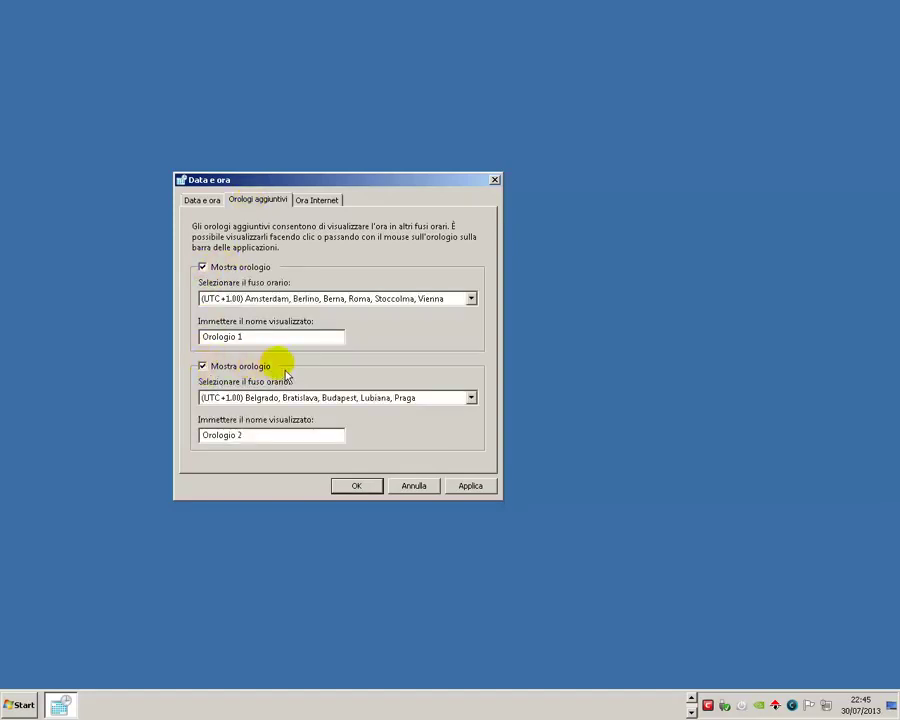
double_click(267, 335)
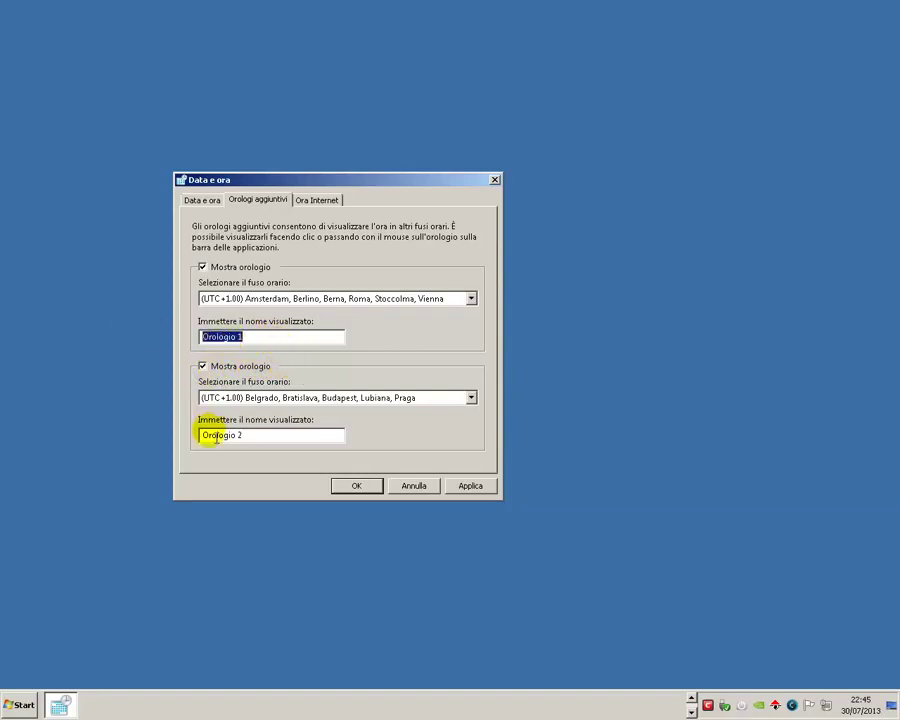
left_click_drag(261, 437, 165, 430)
left_click_drag(201, 336, 347, 340)
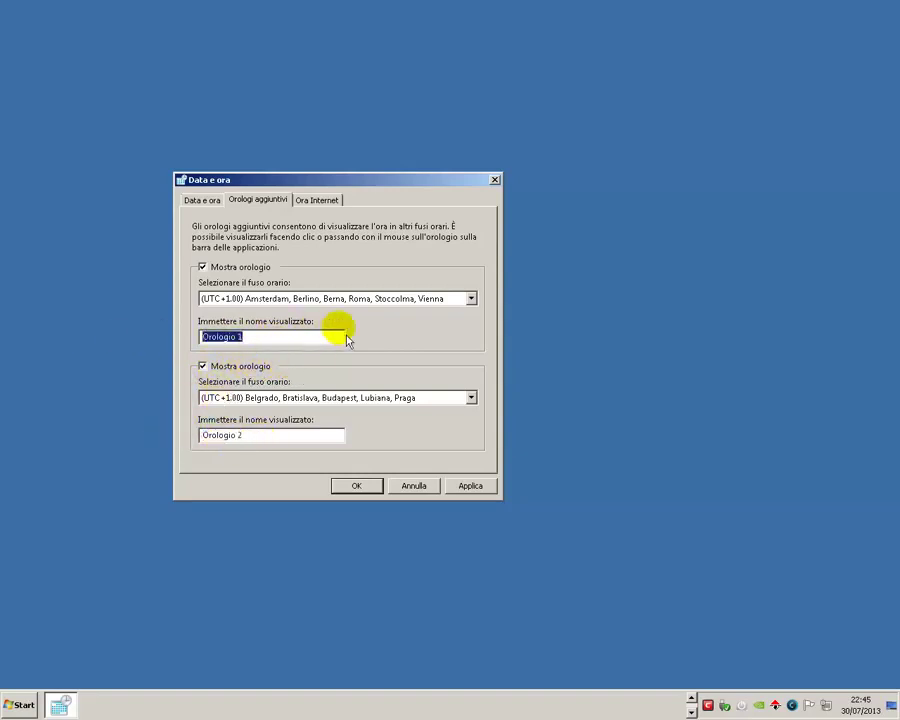
Step: Set the first additional clock to (UTC+2.00) Atene, Bucarest and name it Atene
left_click(471, 300)
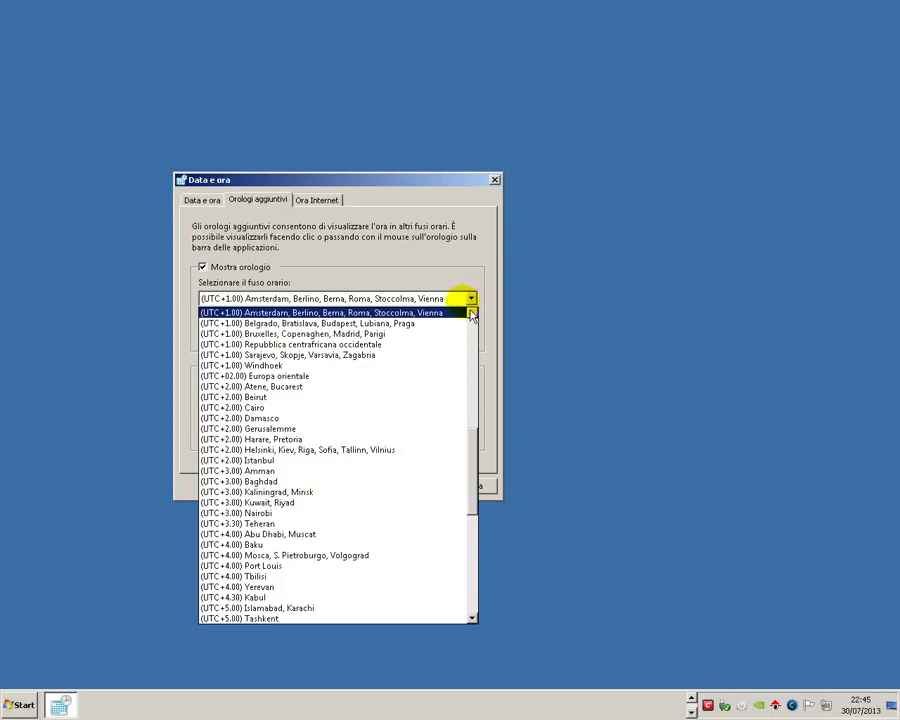
left_click(422, 398)
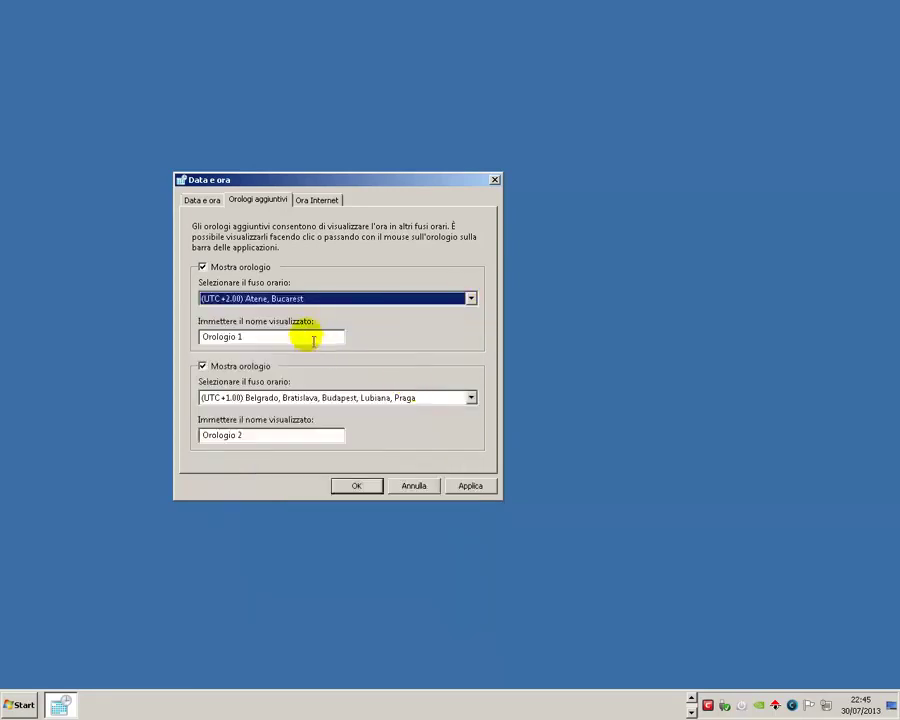
left_click_drag(270, 336, 132, 339)
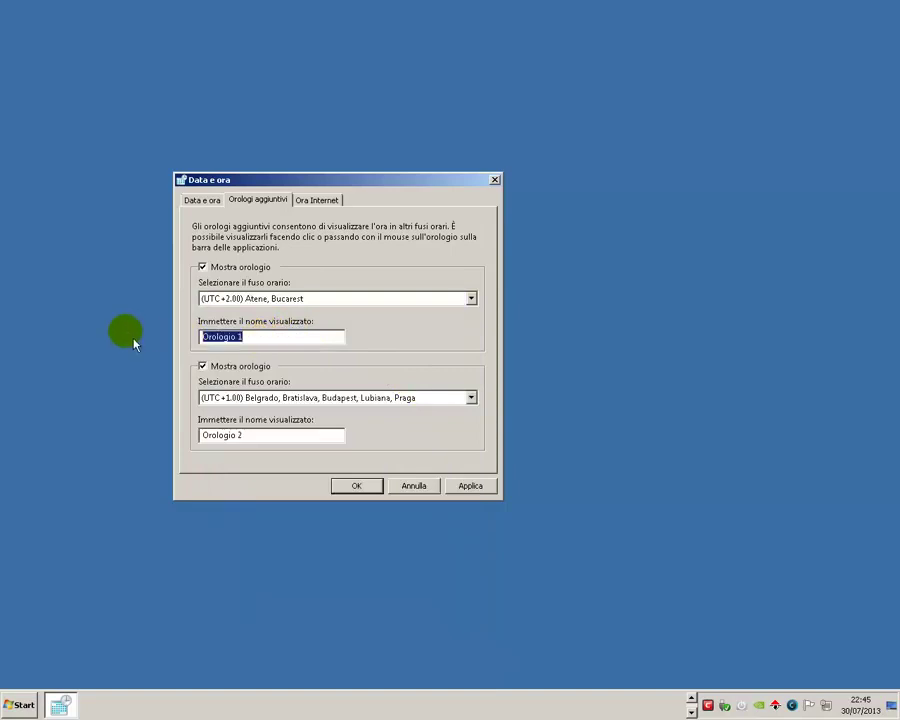
type("Atene")
Step: Set the second additional clock to (UTC+4.00) Baku with the name Baku, and apply and view both clocks from the taskbar
left_click(470, 397)
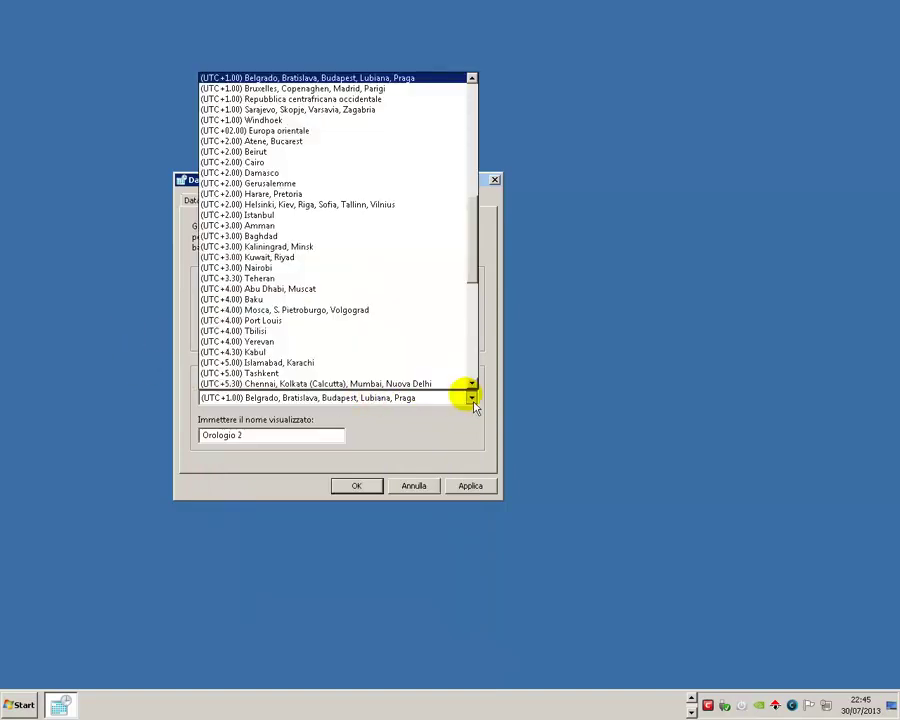
left_click(350, 301)
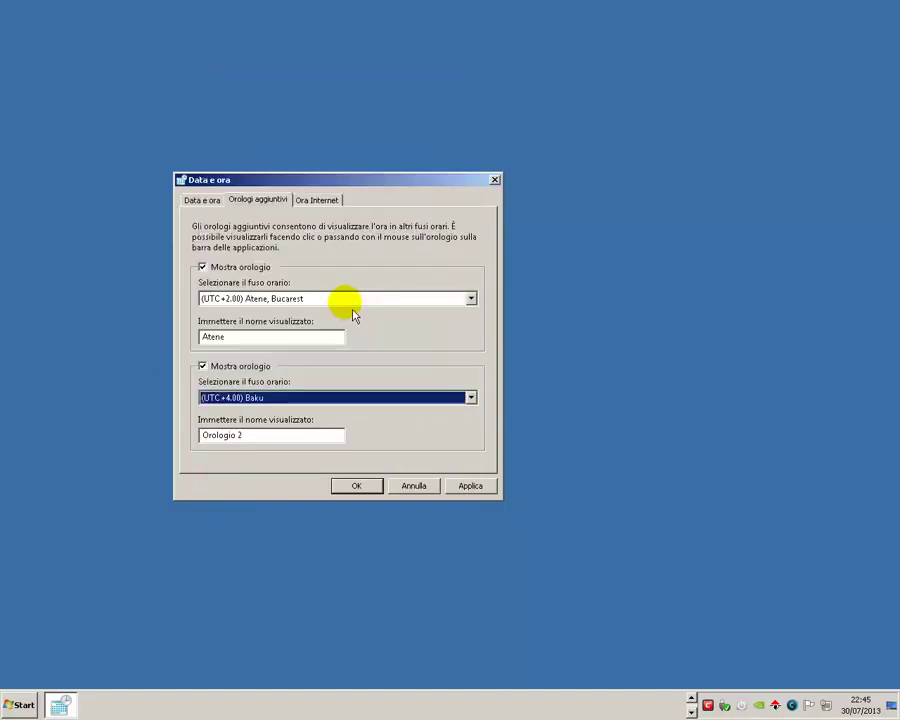
left_click_drag(261, 436, 8, 428)
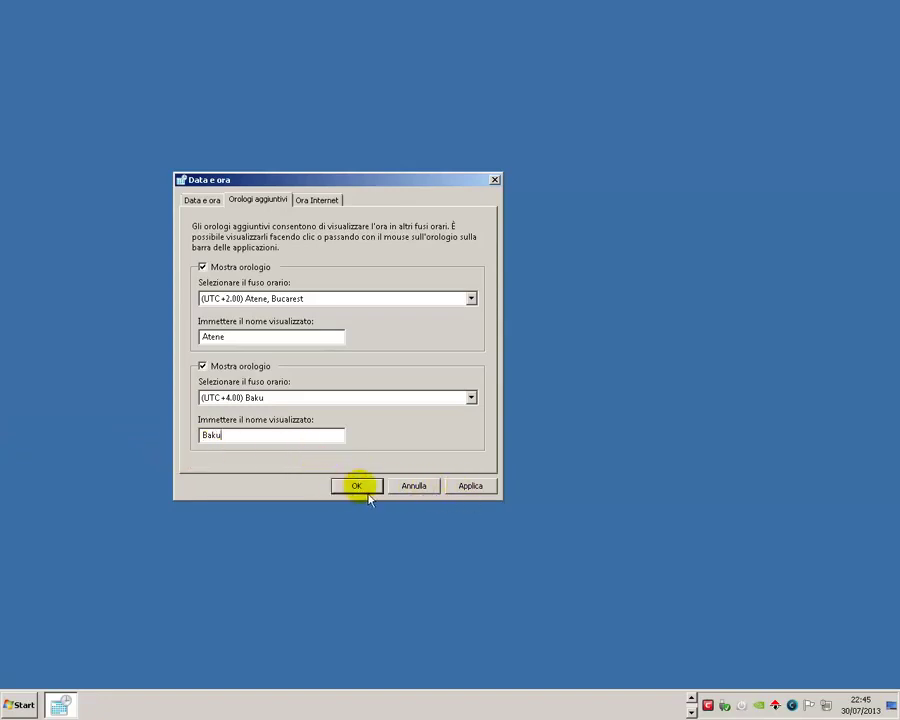
left_click(470, 487)
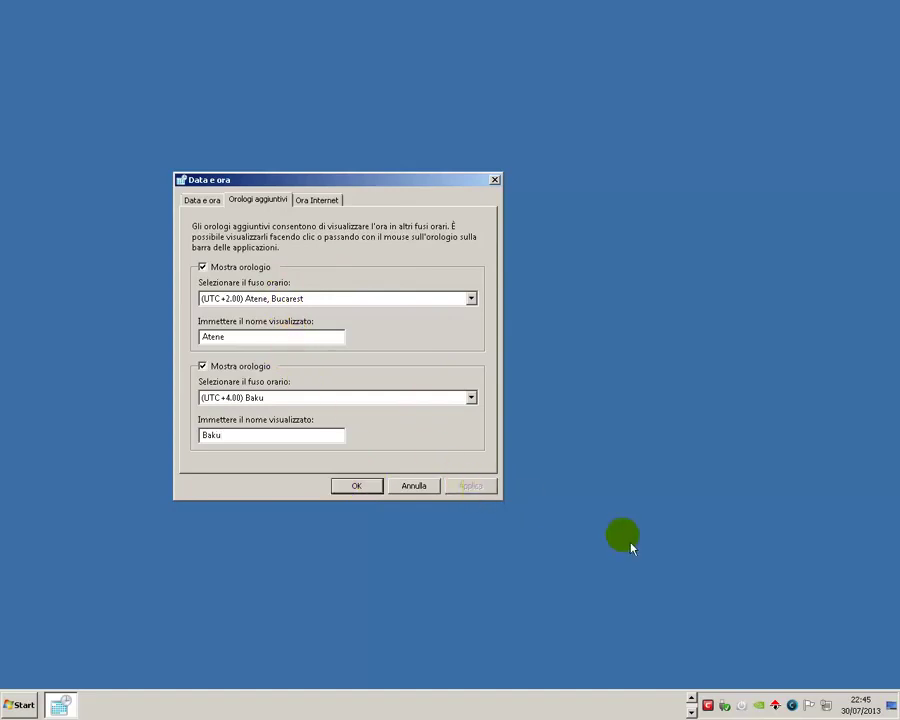
left_click(873, 708)
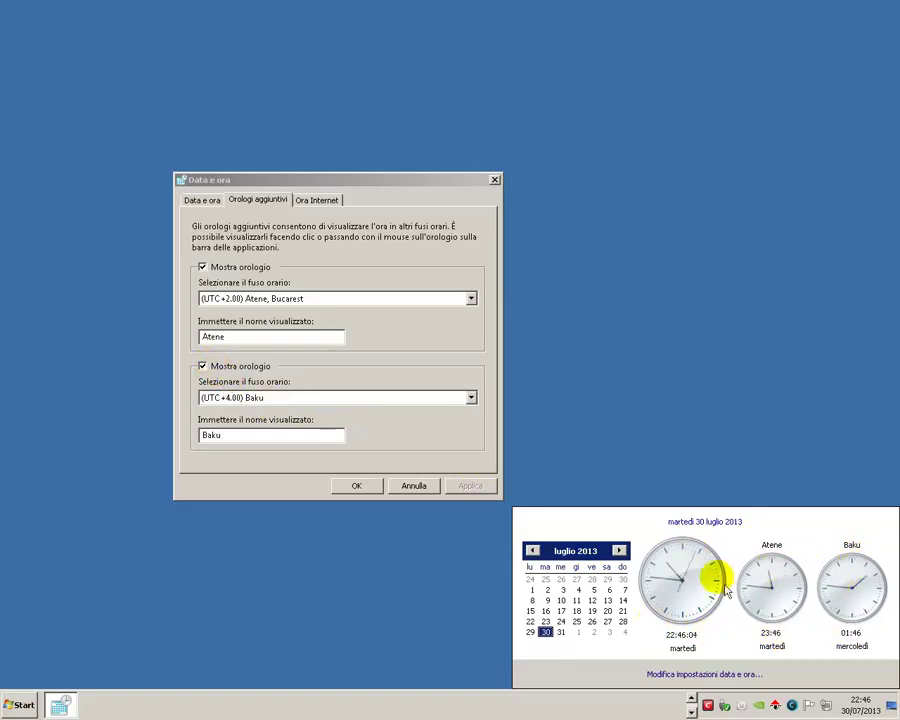
Step: Disable both additional clocks, apply the change and check the taskbar clock display
left_click(203, 368)
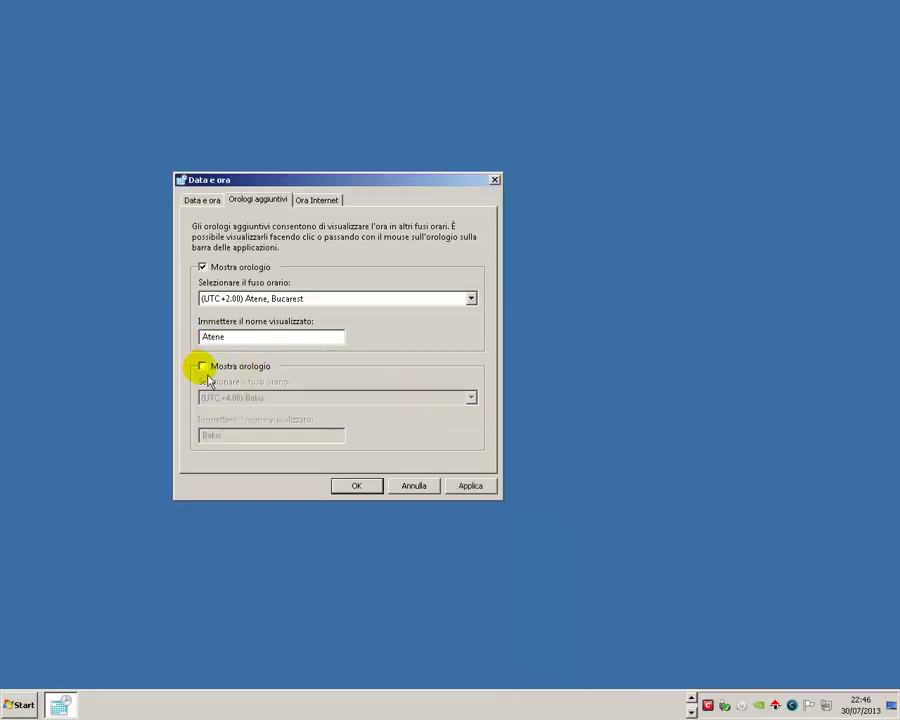
left_click(203, 267)
left_click(470, 486)
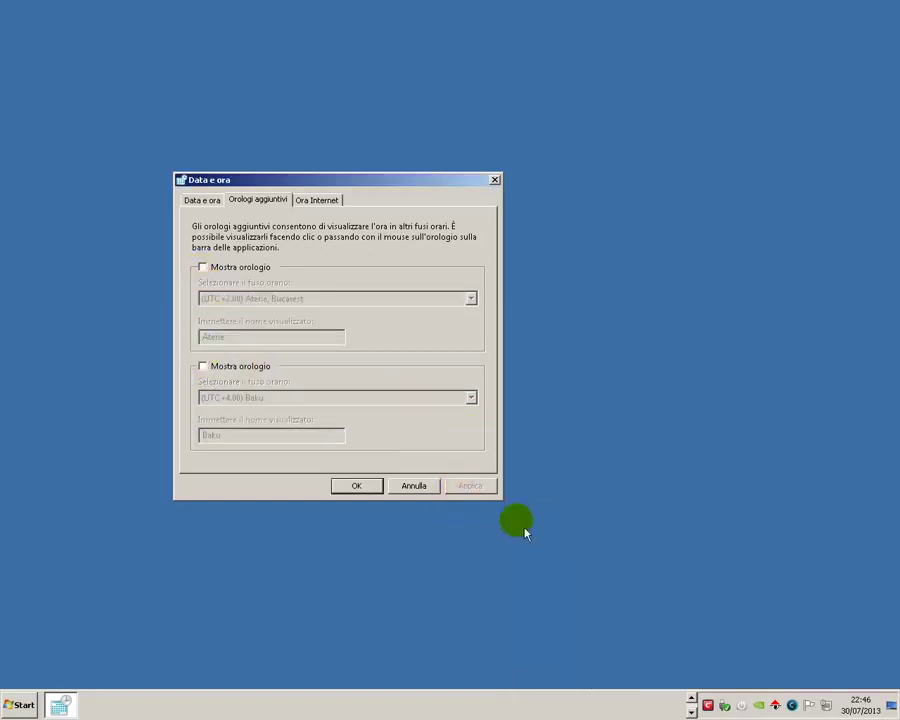
left_click(866, 704)
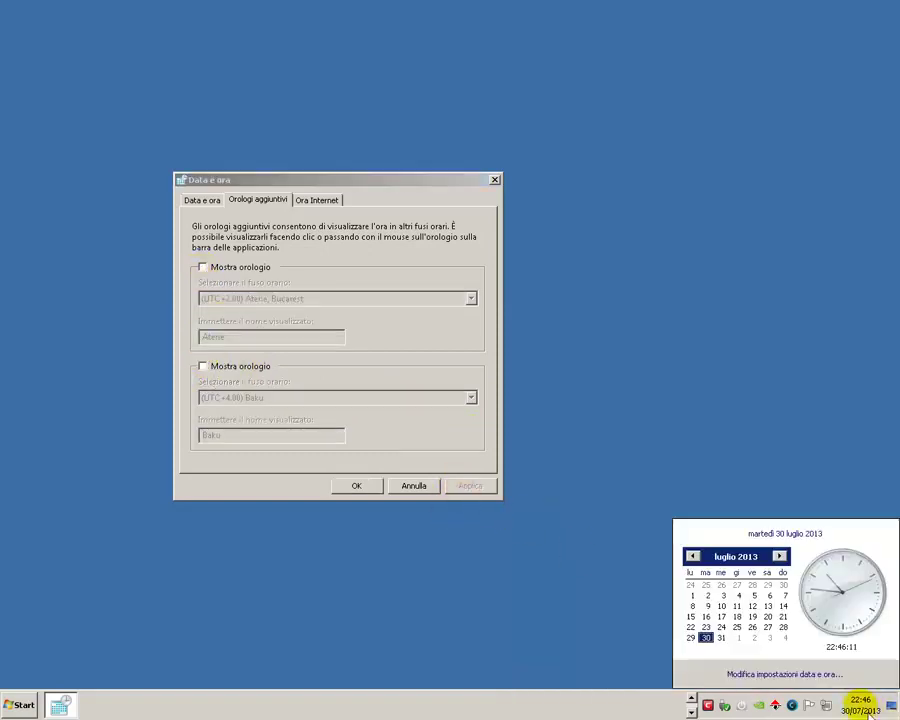
Step: Examine the Internet time synchronization settings and available time servers, and cancel out of all date and time settings
left_click(322, 205)
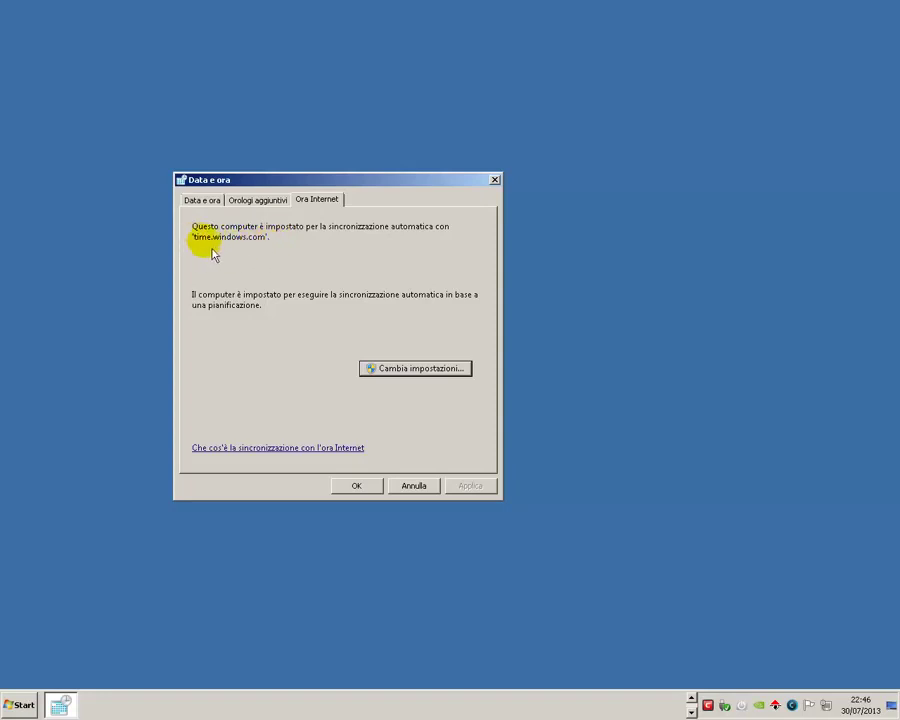
left_click(410, 370)
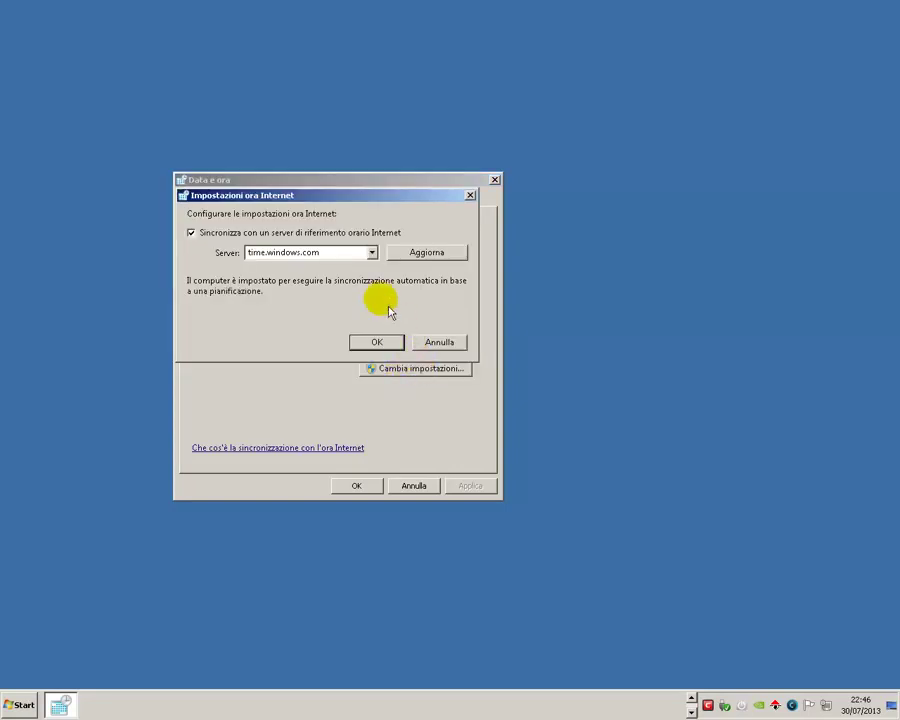
left_click(371, 253)
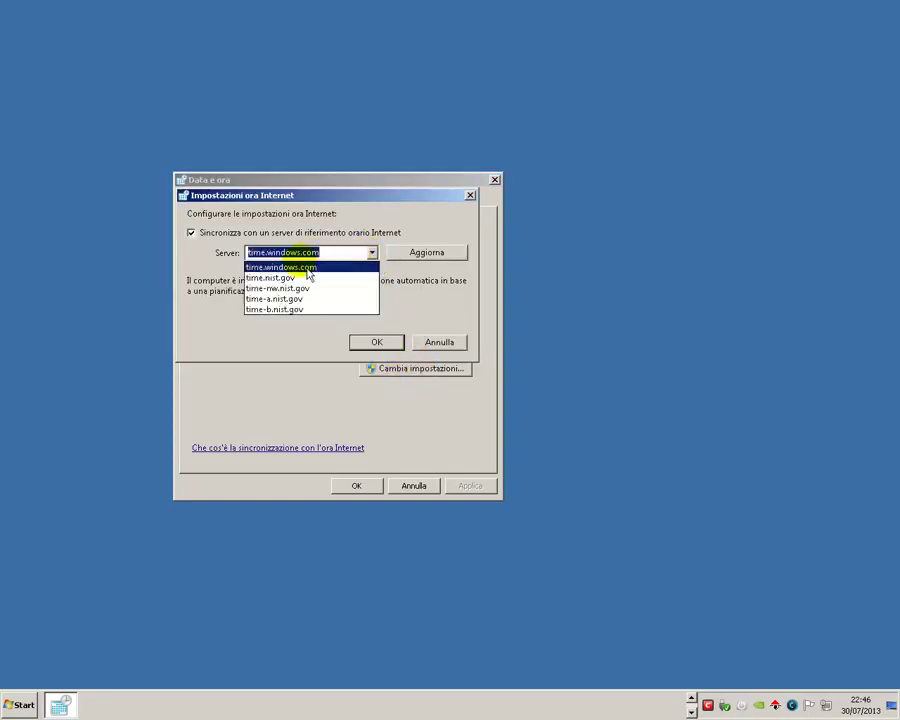
left_click(402, 220)
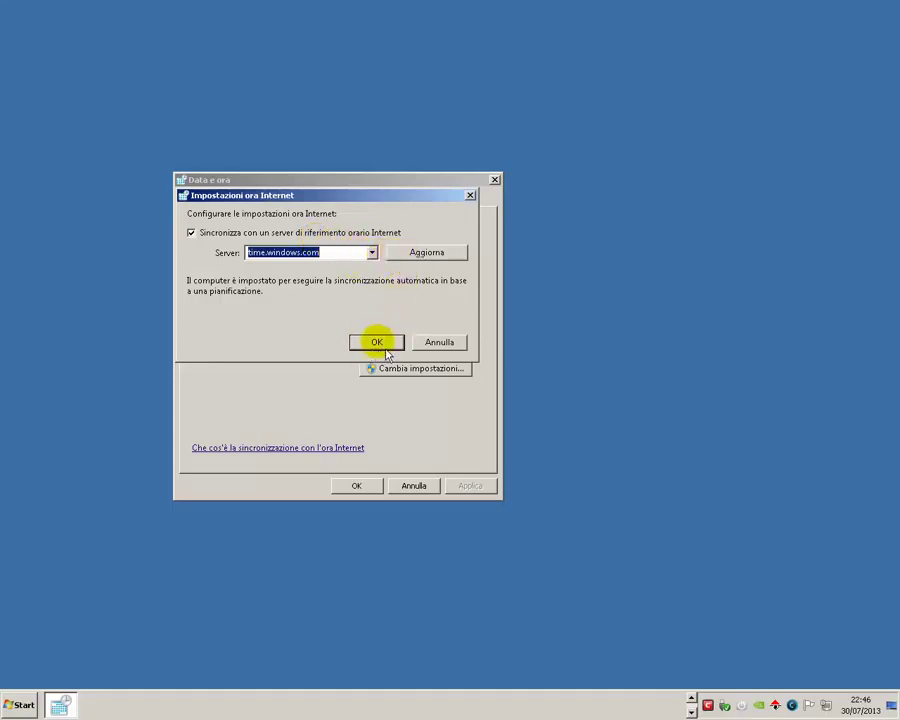
left_click(437, 346)
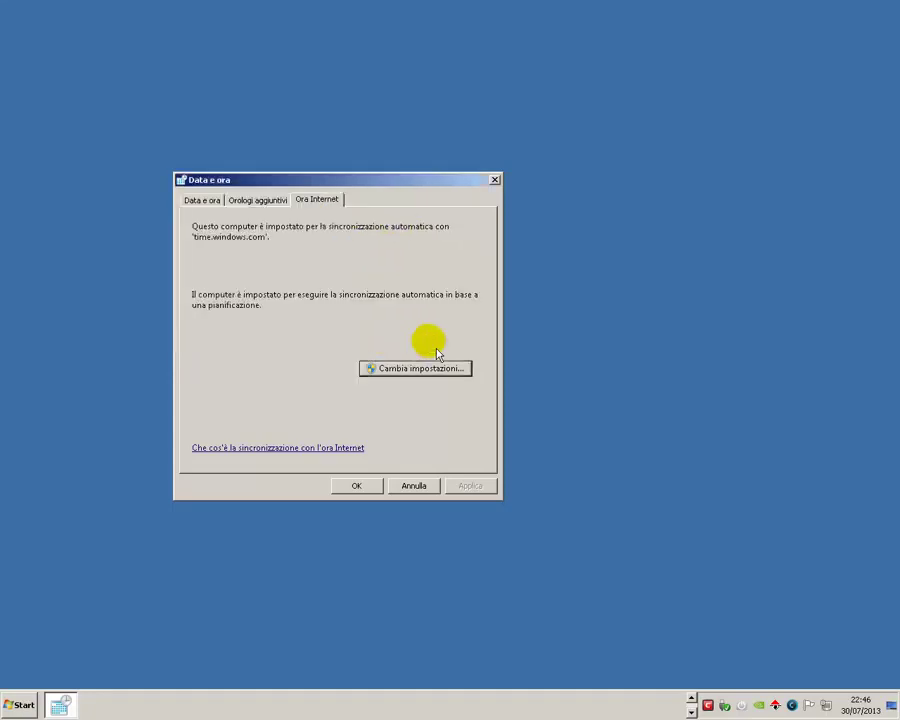
left_click(423, 492)
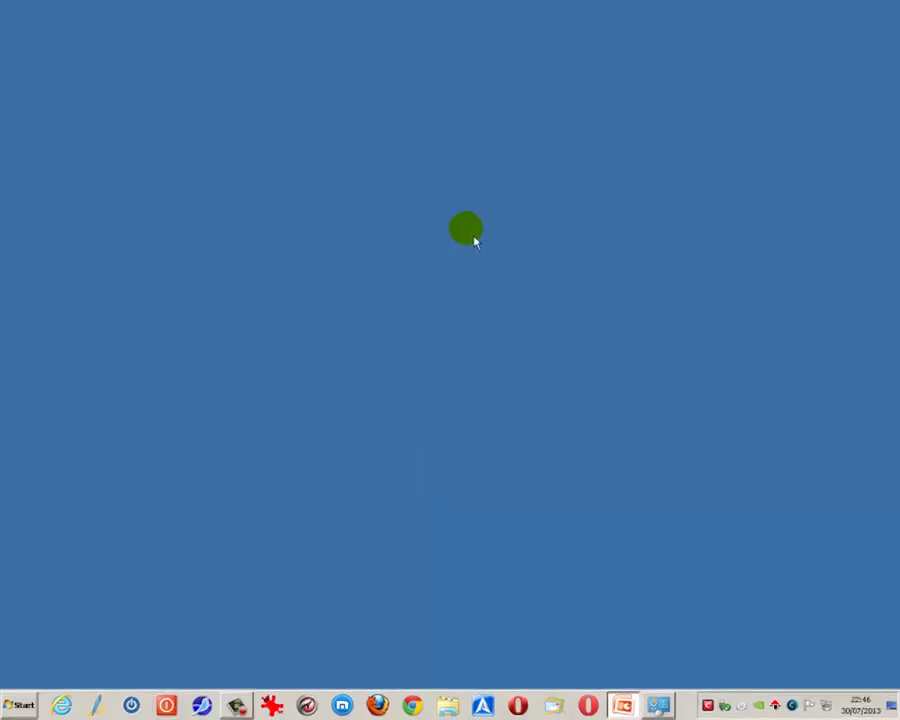